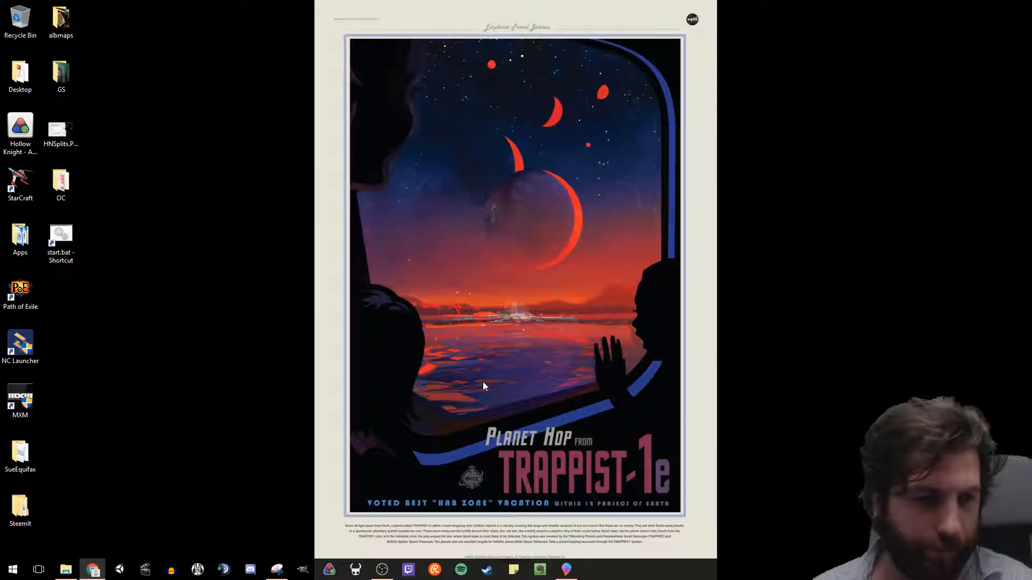
Step: Search for "scheduler" and open Task Scheduler
key("super")
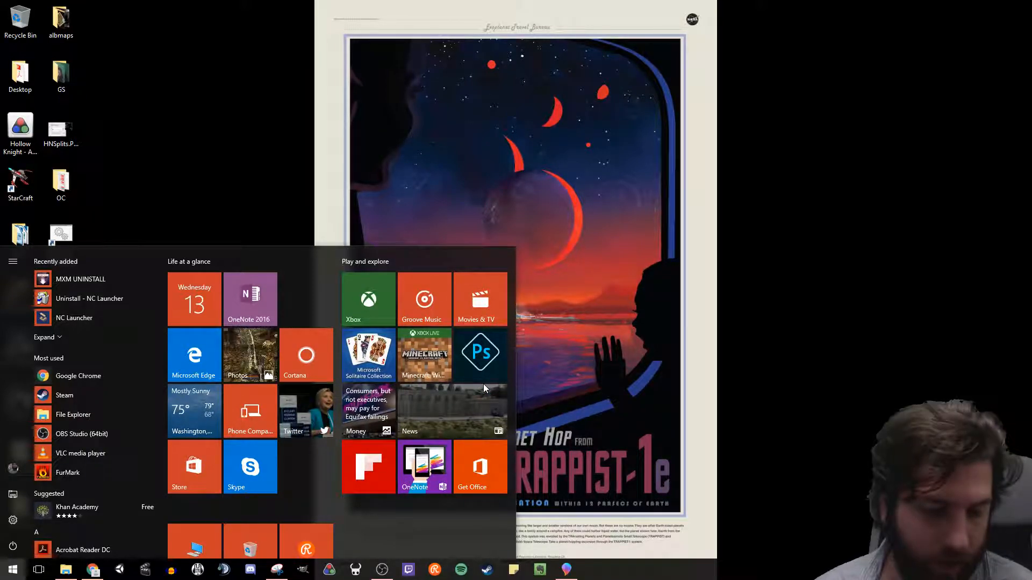
key("super")
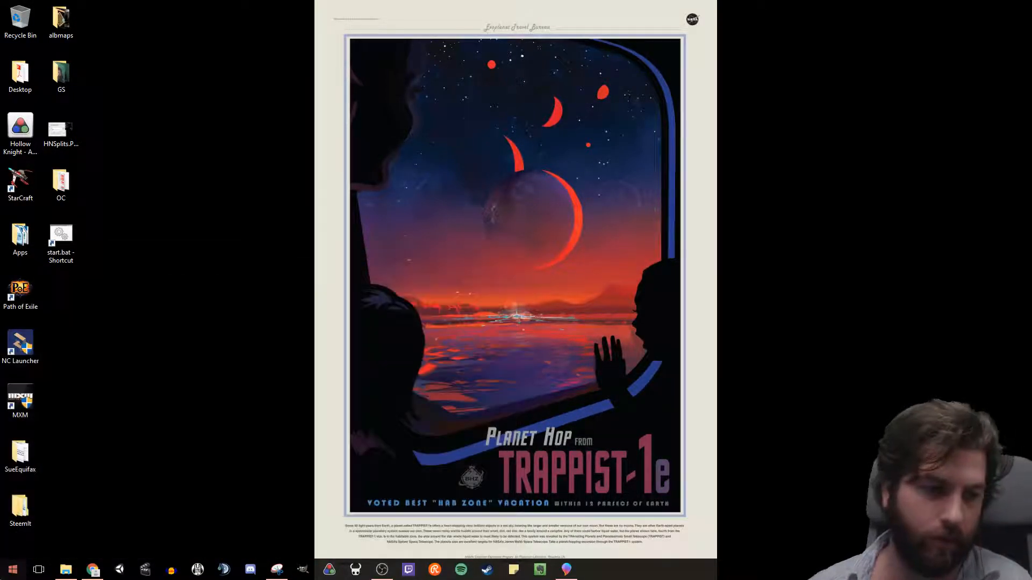
key("super")
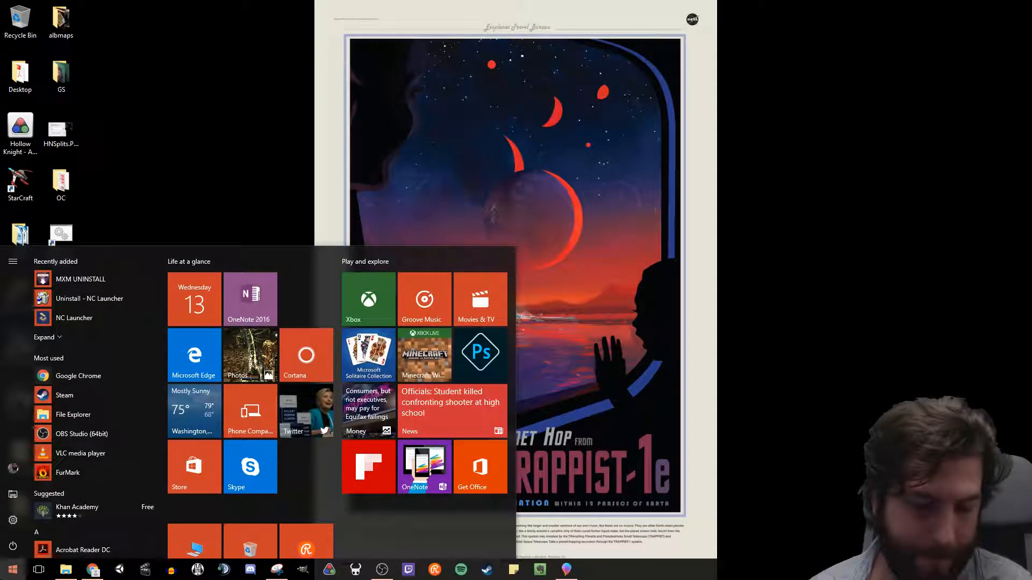
type("scheduler")
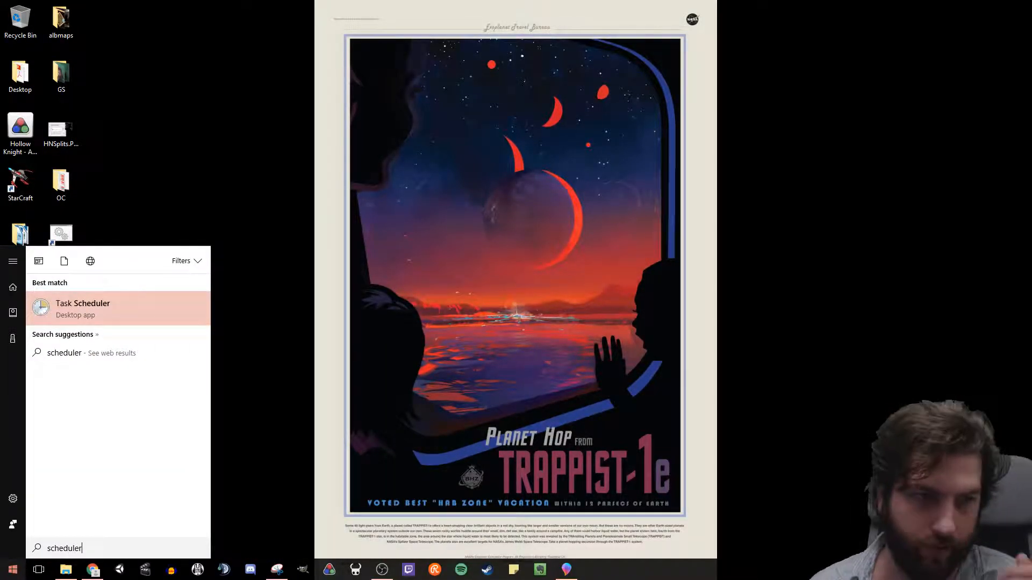
key("Return")
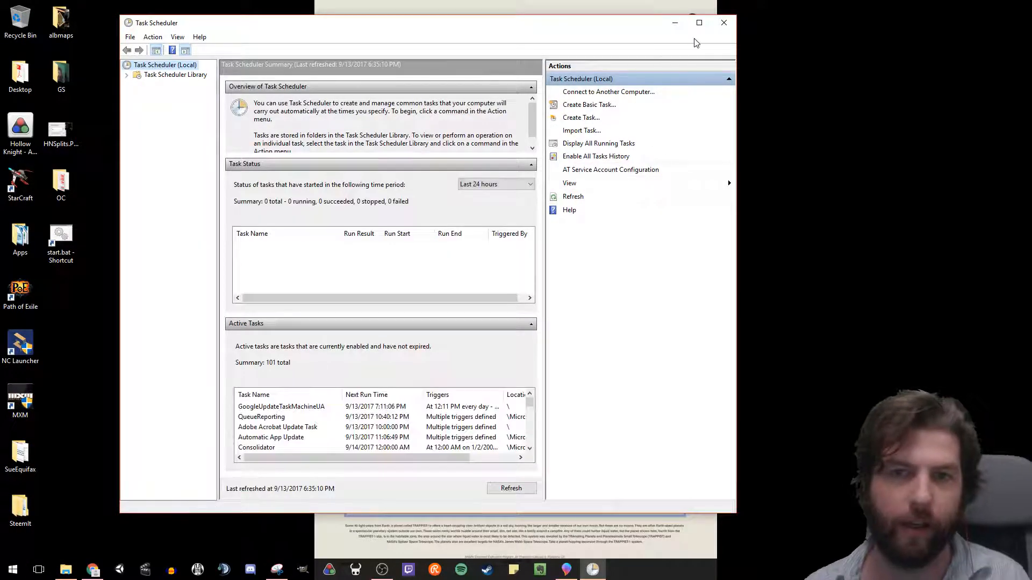
left_click_drag(558, 29, 623, 41)
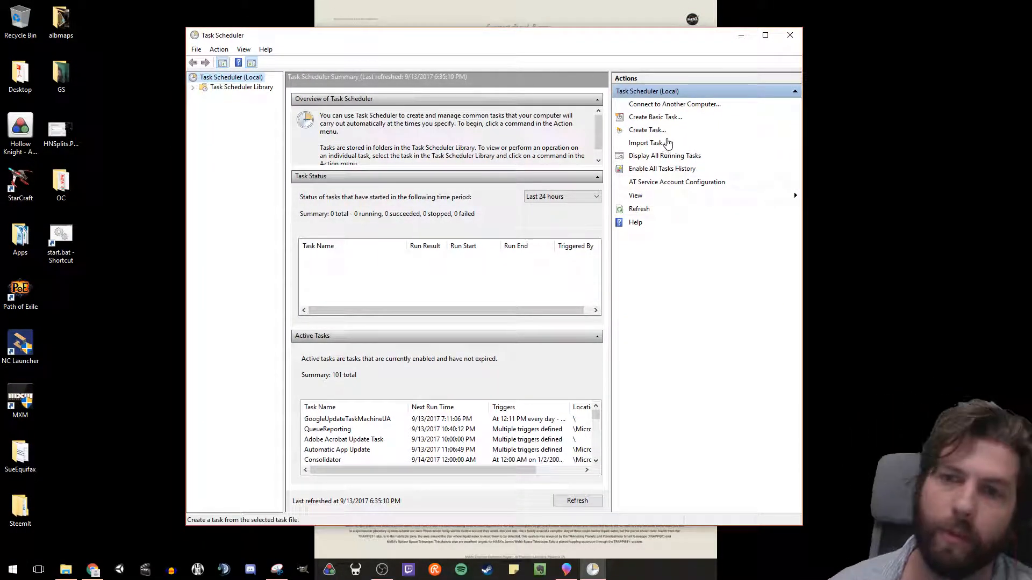
Step: Start a new task named UbiqMinerFTW with the description "This launches the sweetest miner in town"
left_click(646, 131)
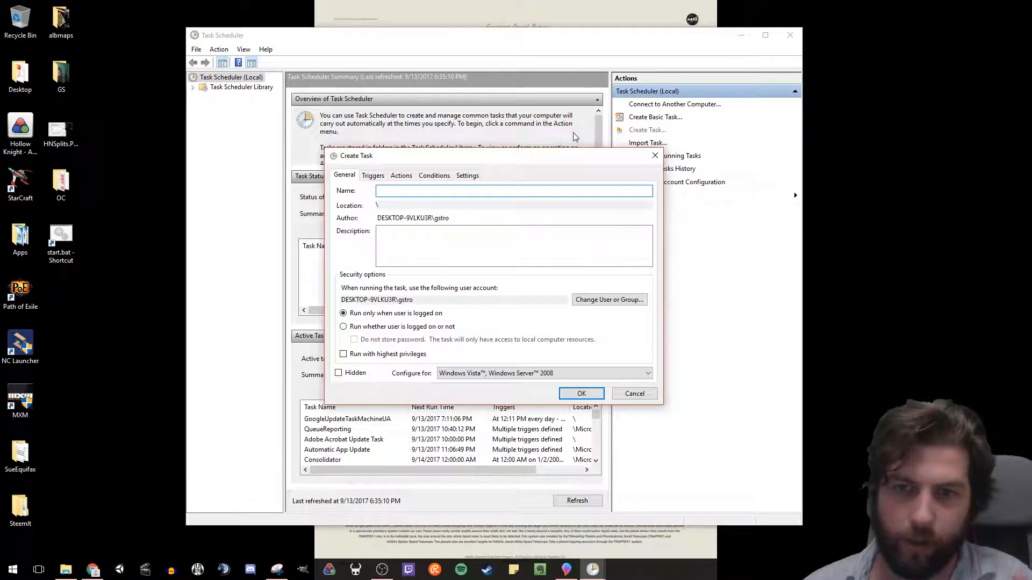
left_click_drag(482, 164, 530, 202)
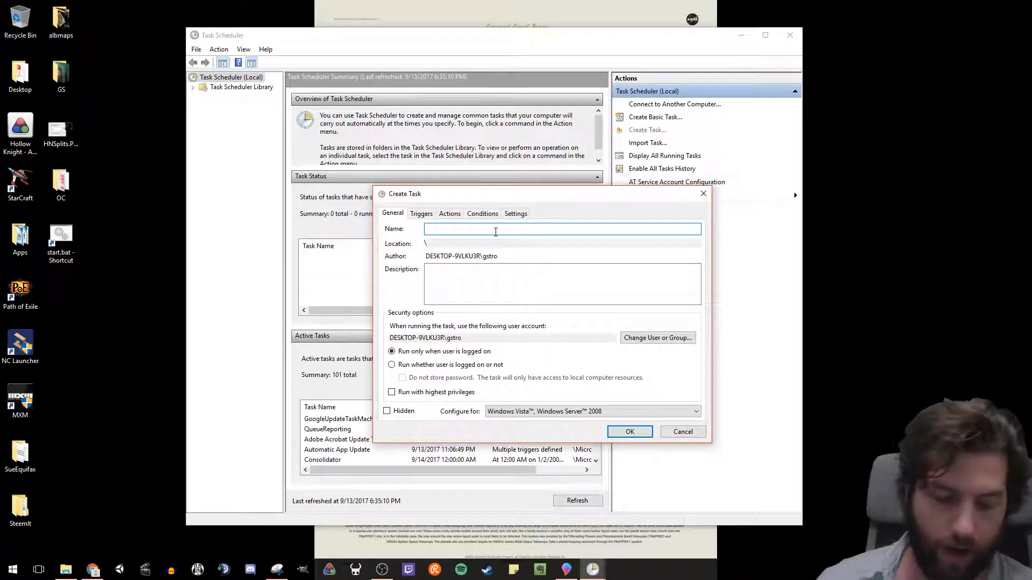
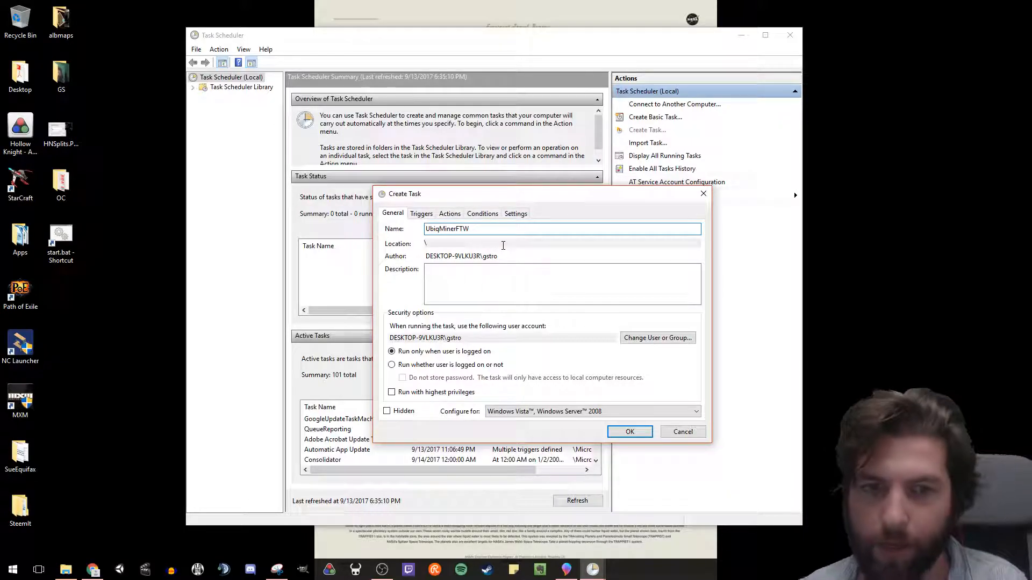
left_click(497, 270)
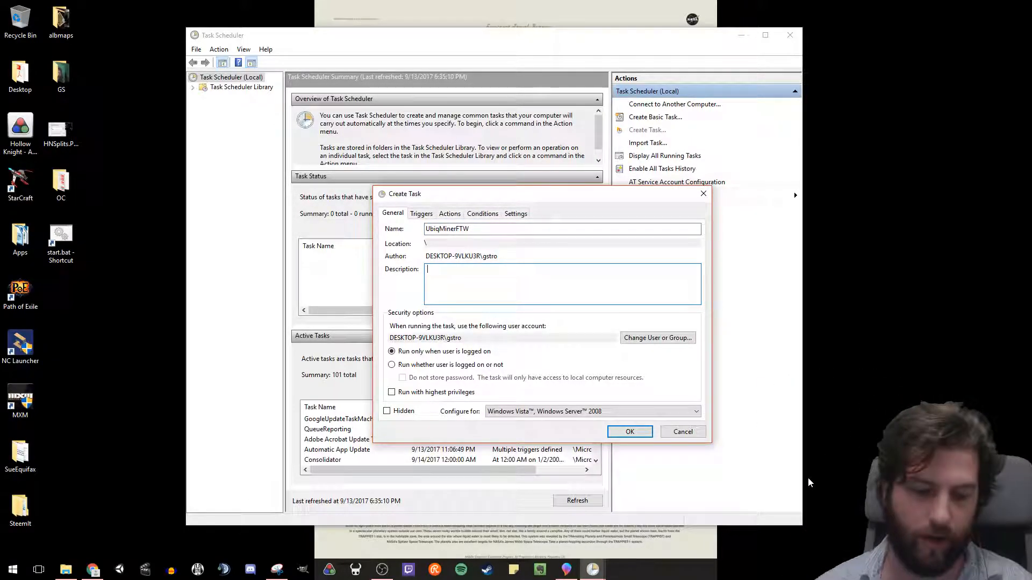
type("This ")
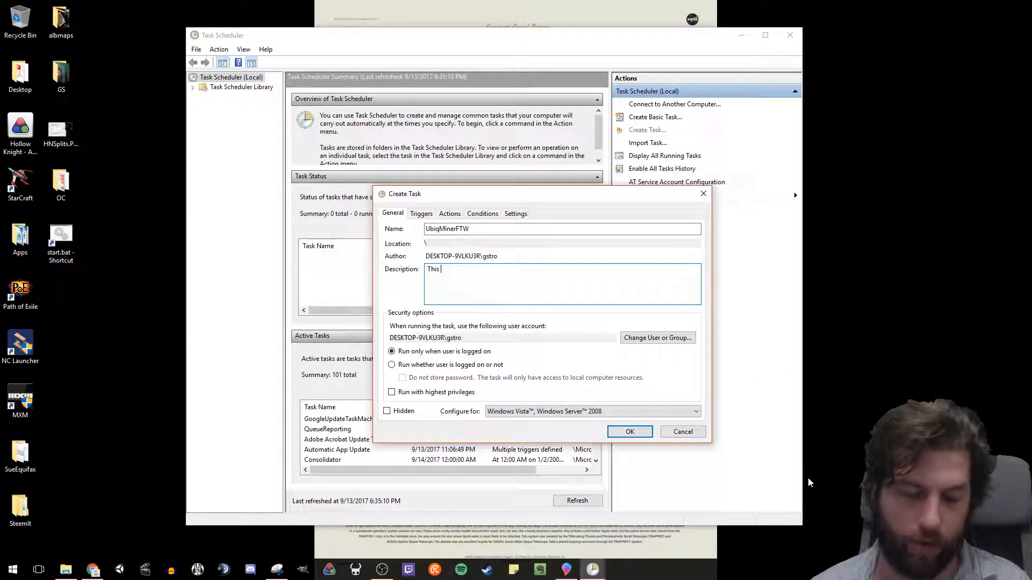
type("lau")
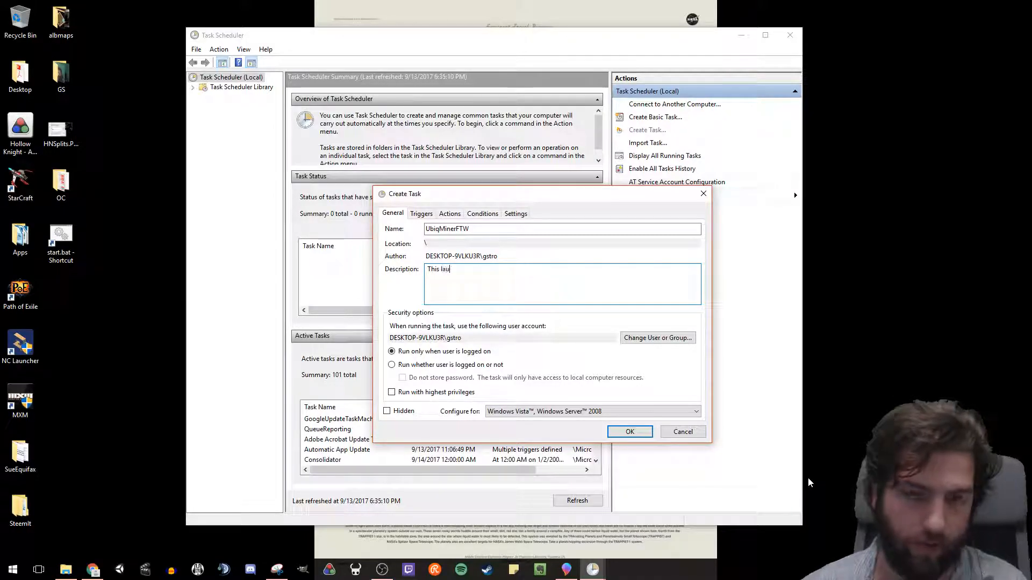
type("nches")
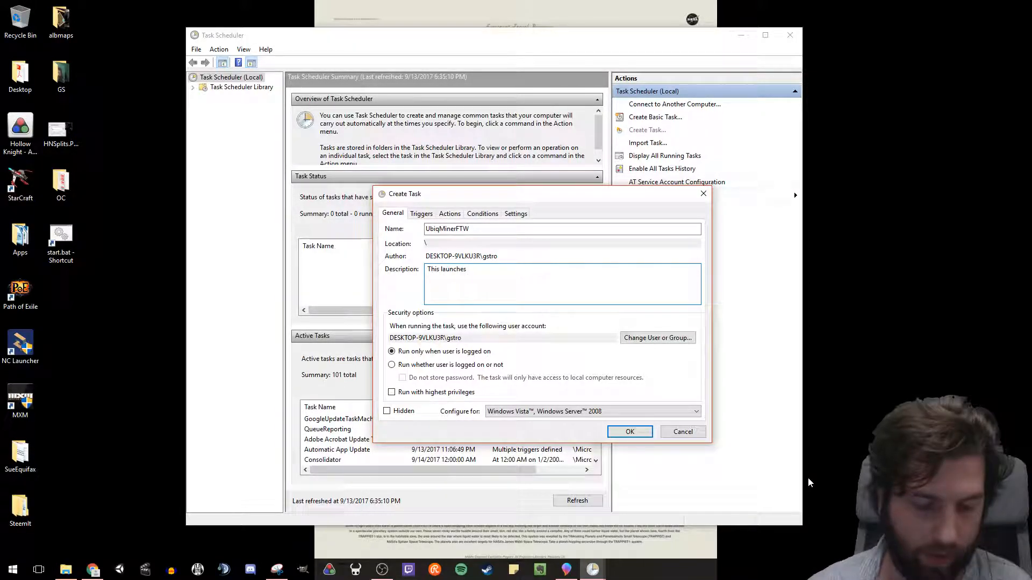
type("the sweetest miner in town")
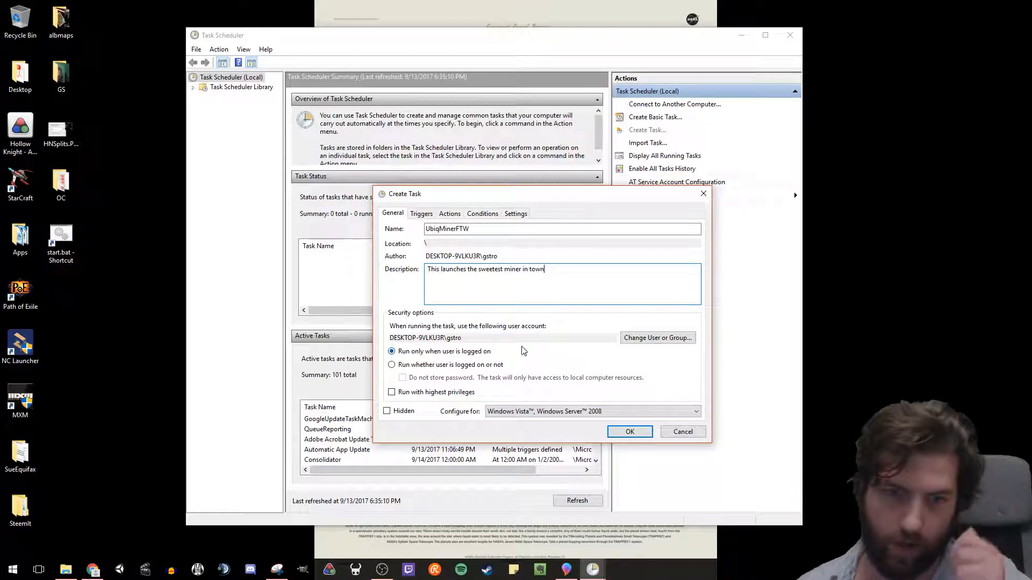
Step: Set the task to run whether the user is logged on or not and configure it for Windows 10
left_click(431, 366)
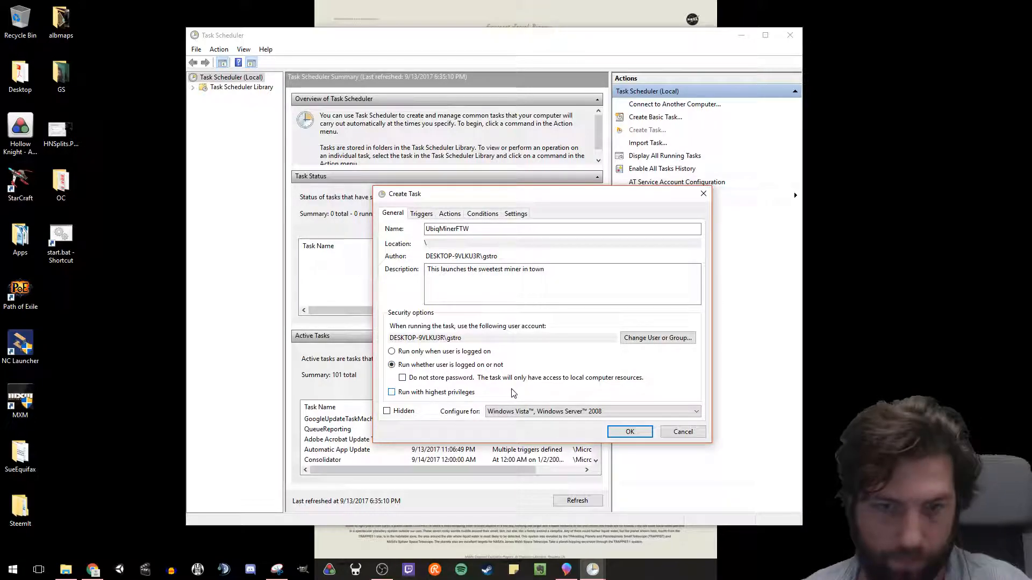
left_click_drag(582, 194, 560, 161)
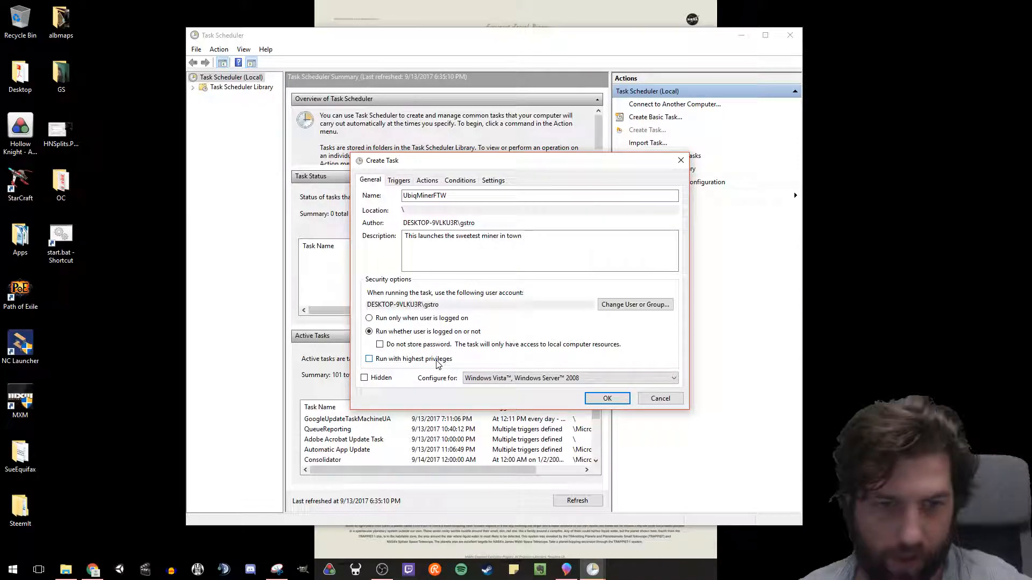
left_click(495, 378)
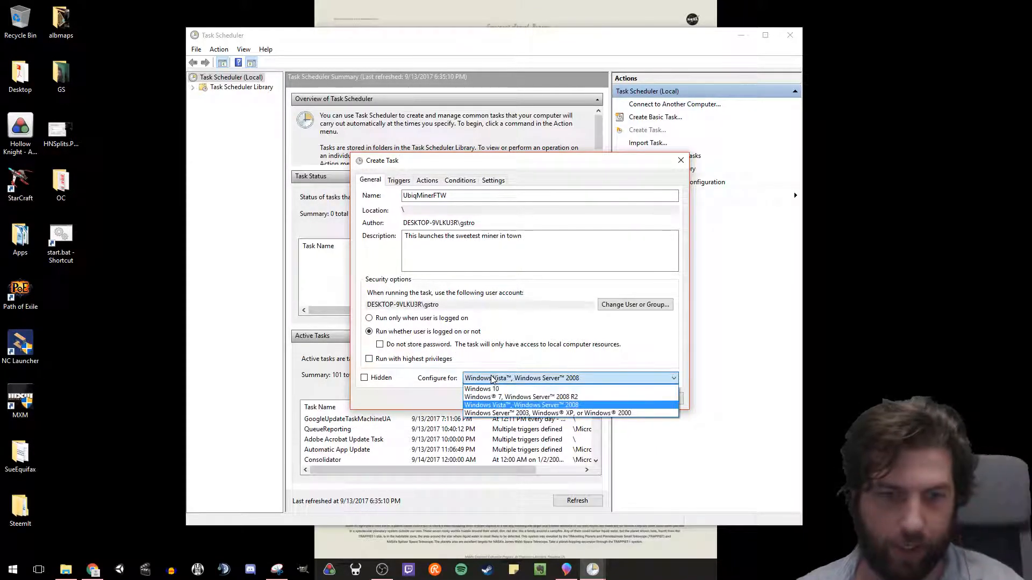
left_click(513, 395)
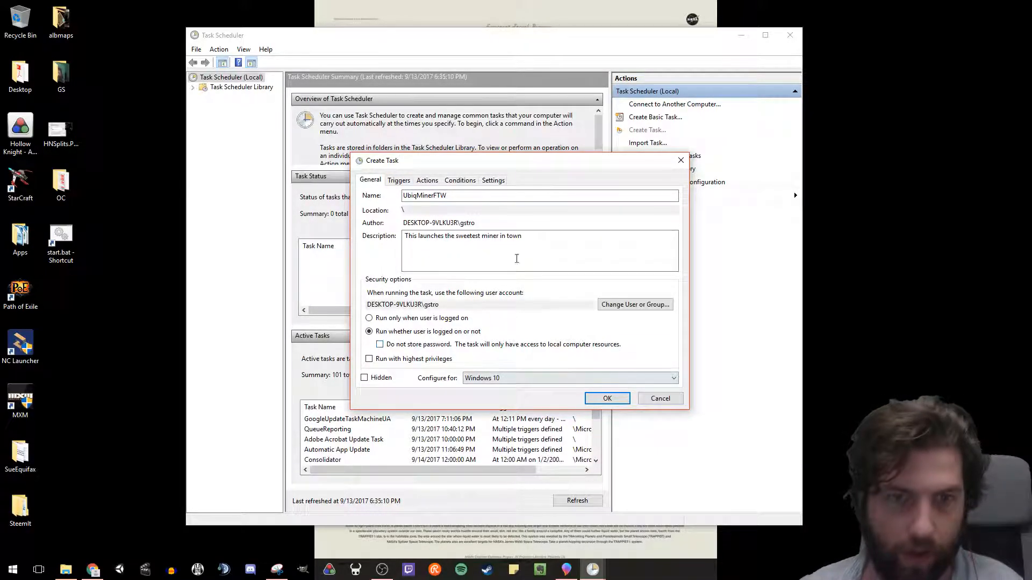
Step: Add a trigger that begins the task on idle
left_click(398, 182)
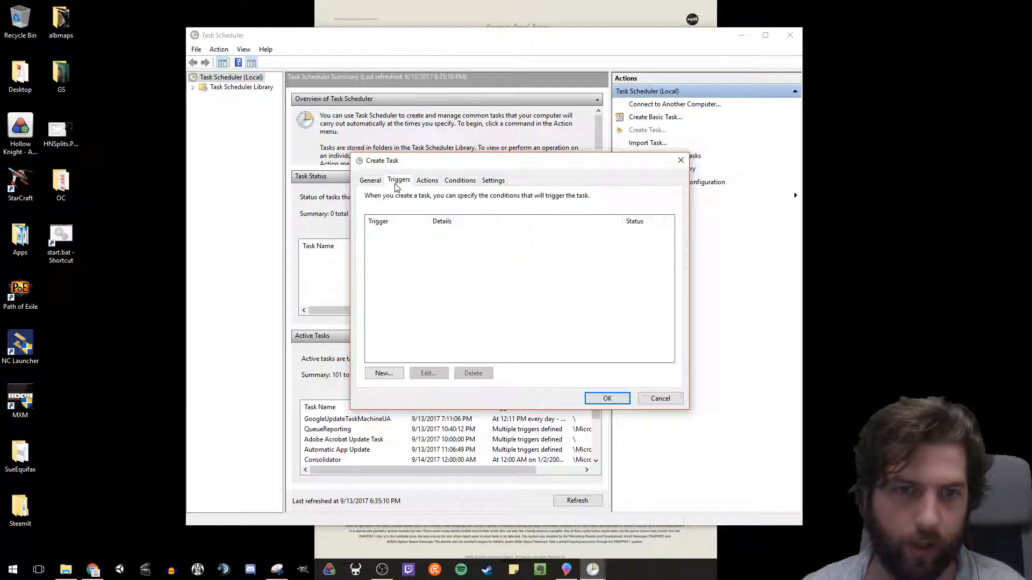
left_click(392, 377)
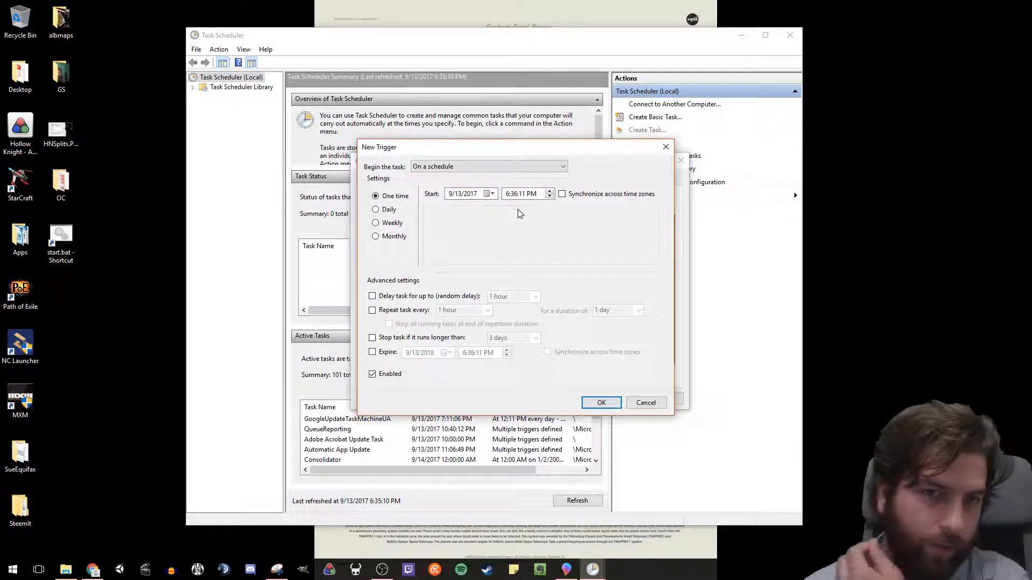
left_click(537, 166)
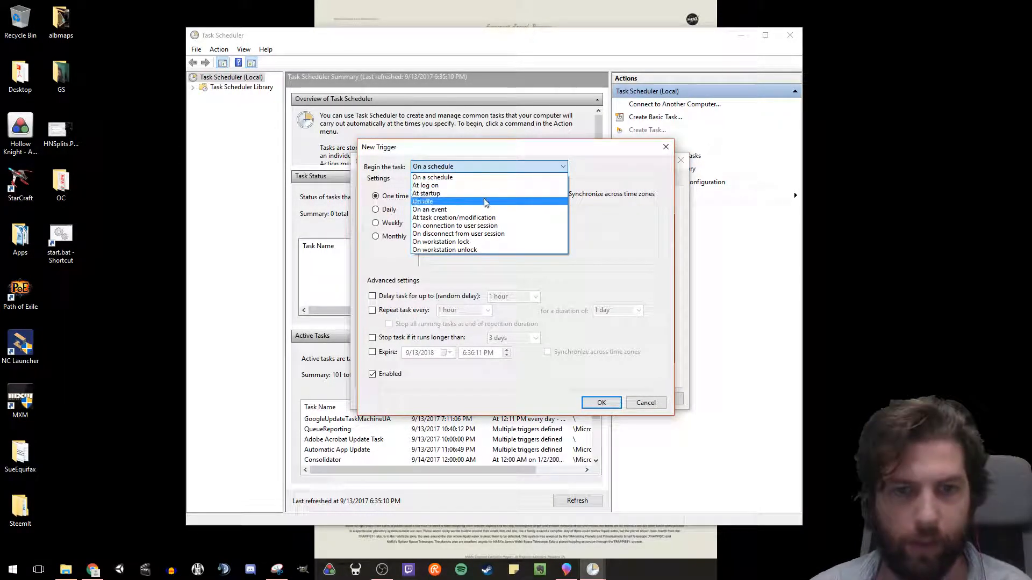
left_click(477, 200)
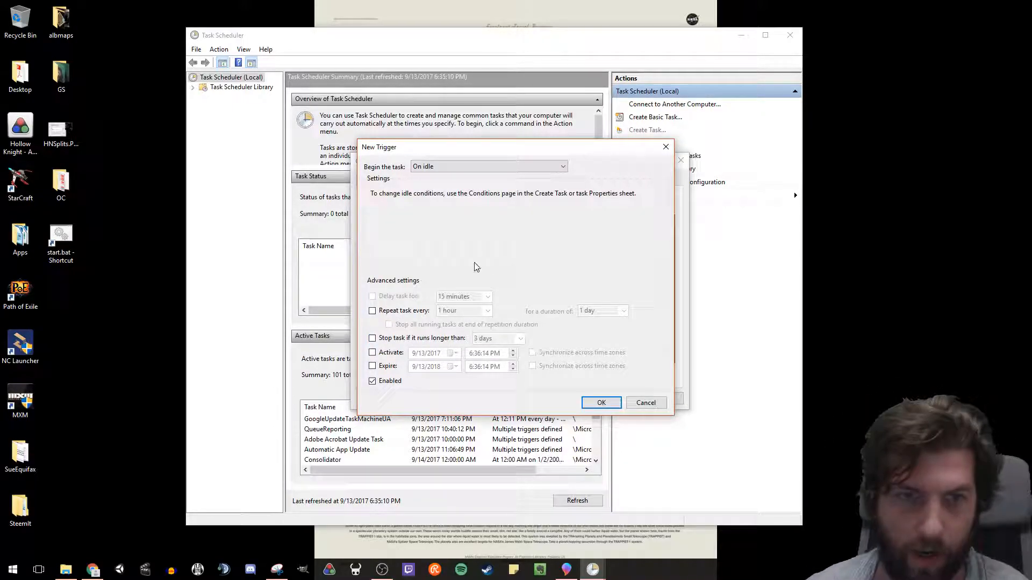
left_click(602, 402)
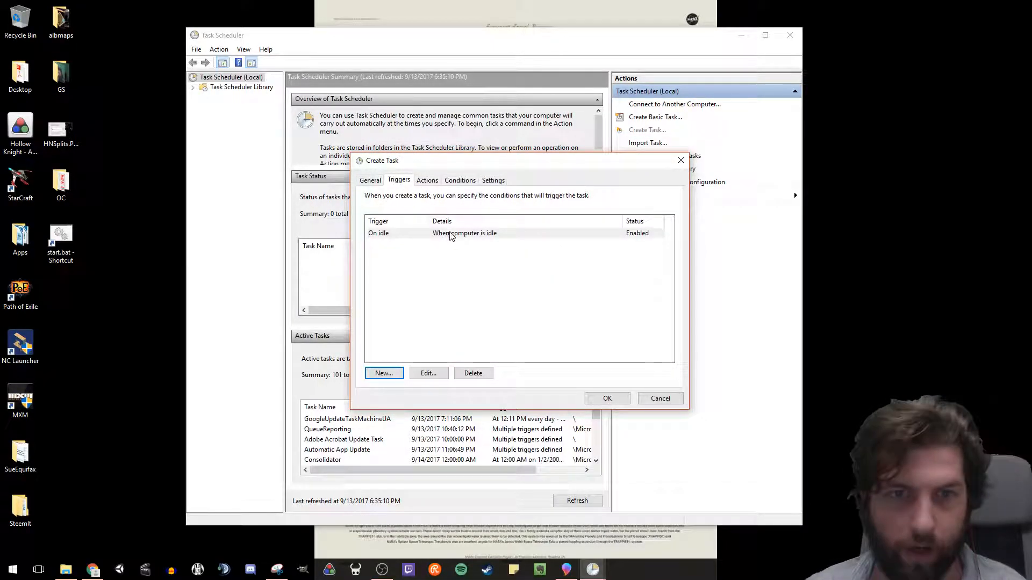
Step: Start a new "Start a program" action and choose EthDcrMiner64.exe from the Claymore miner folder as its program
left_click(428, 181)
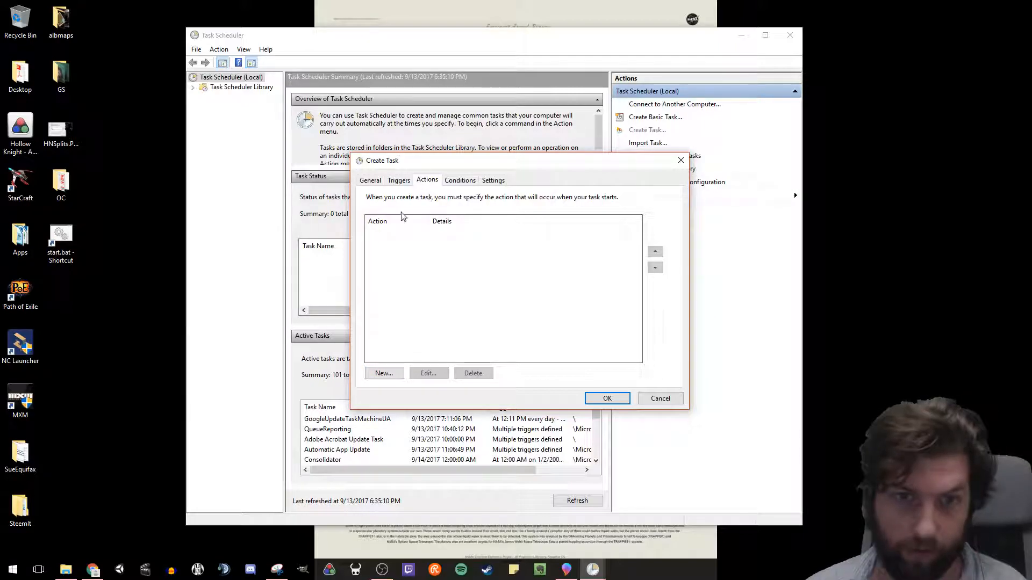
left_click(384, 373)
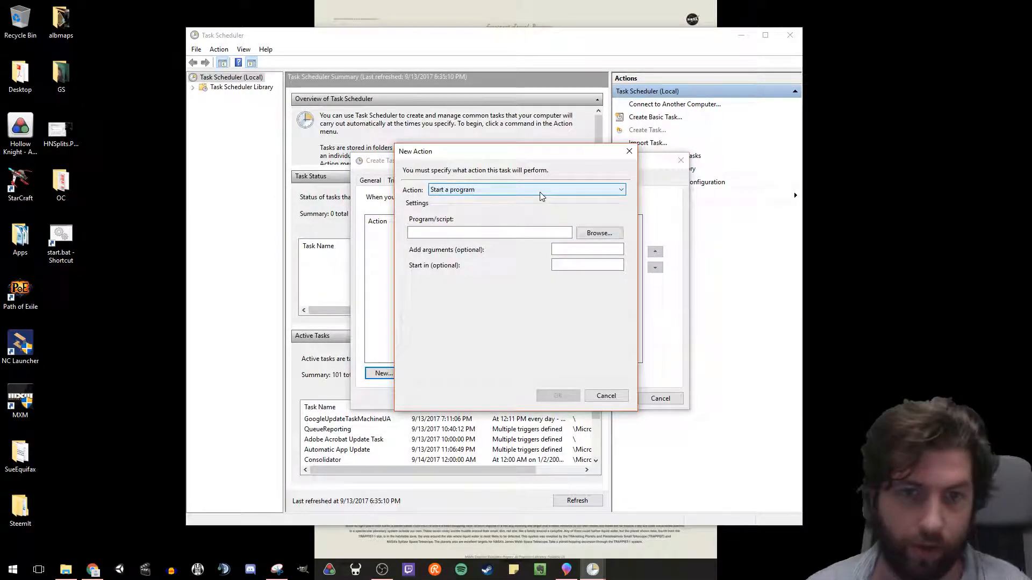
left_click(596, 233)
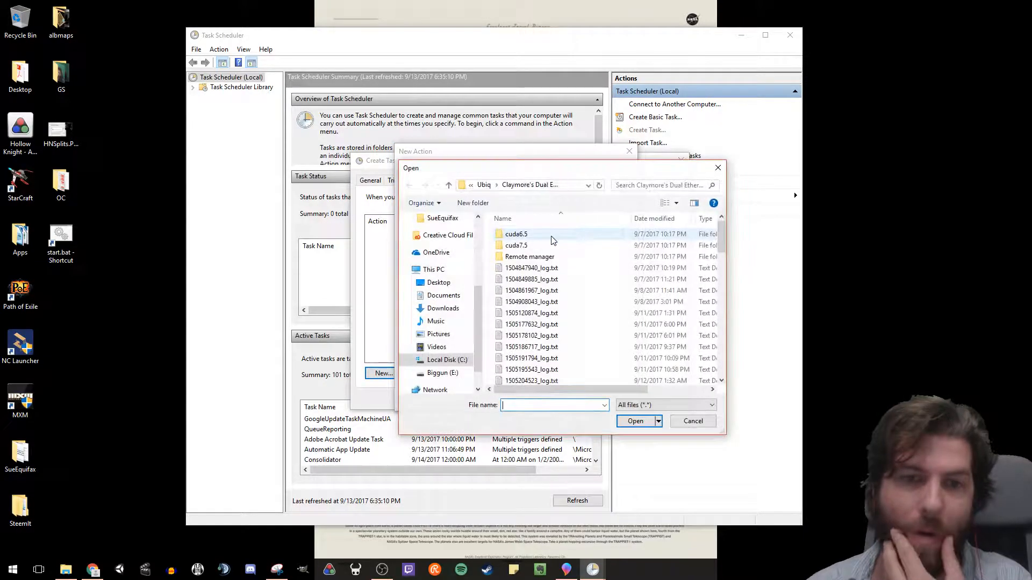
left_click_drag(555, 171, 727, 159)
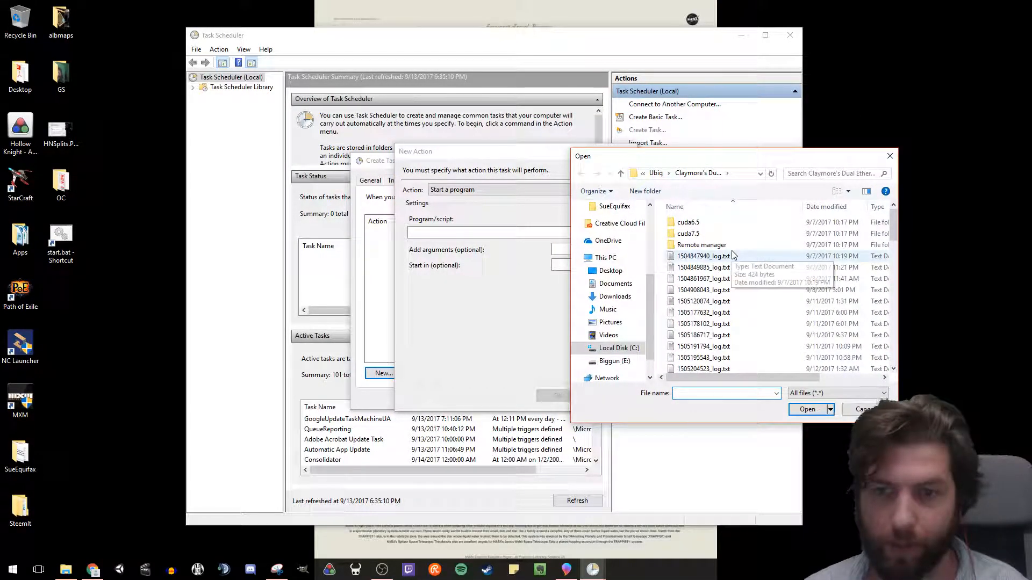
key("alt+Tab")
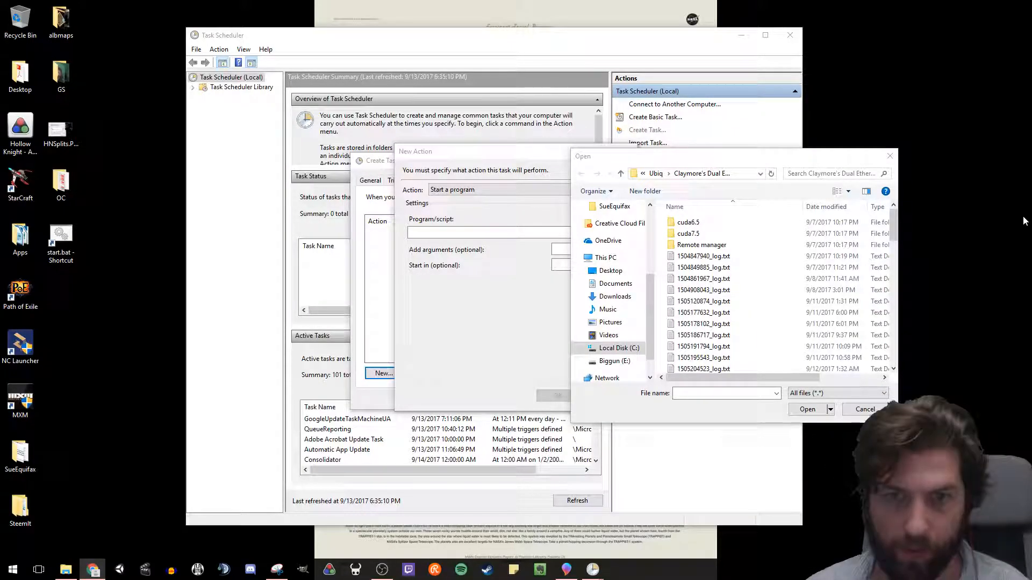
left_click_drag(755, 166, 661, 222)
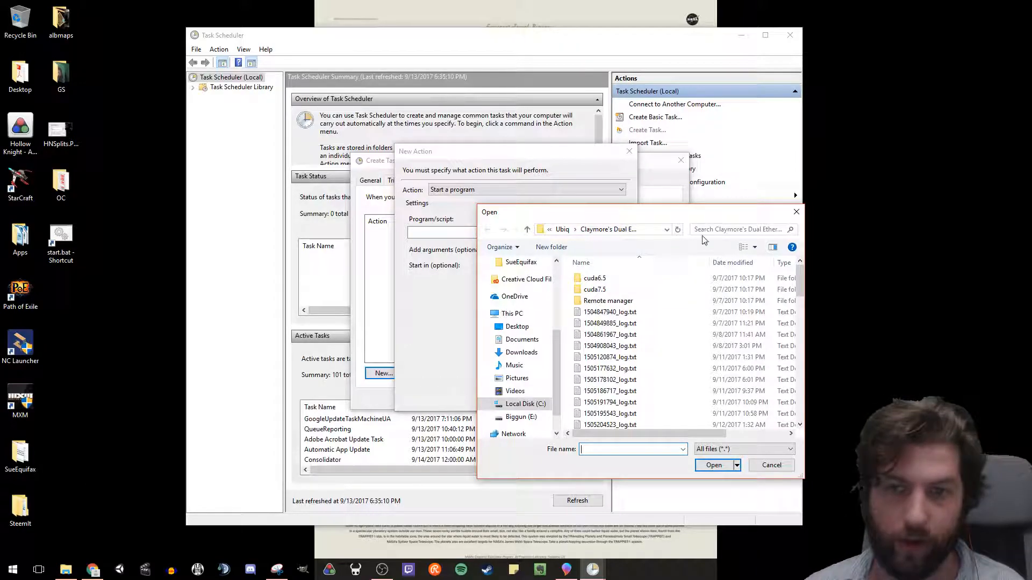
left_click_drag(480, 207, 297, 83)
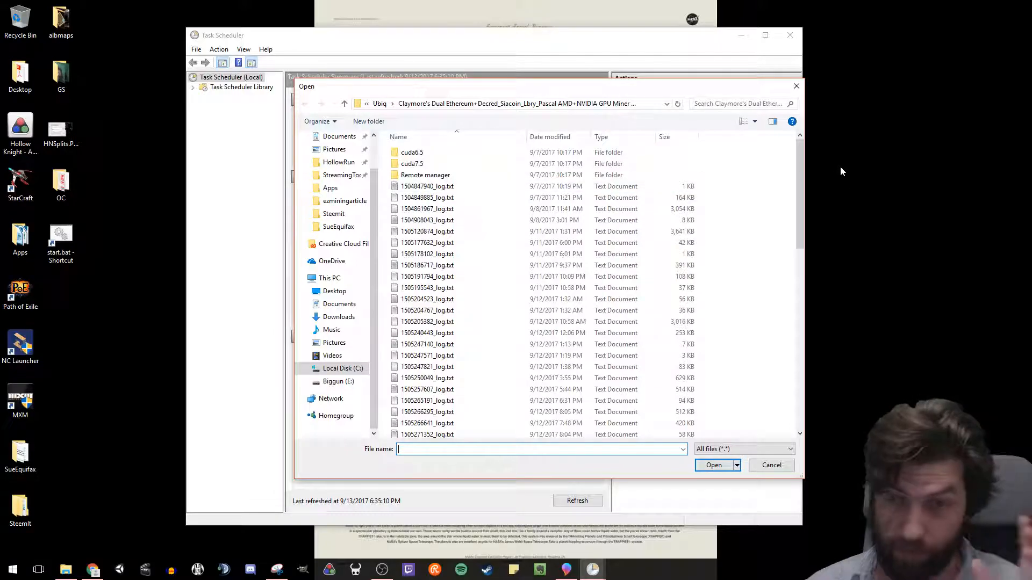
left_click_drag(803, 200, 781, 398)
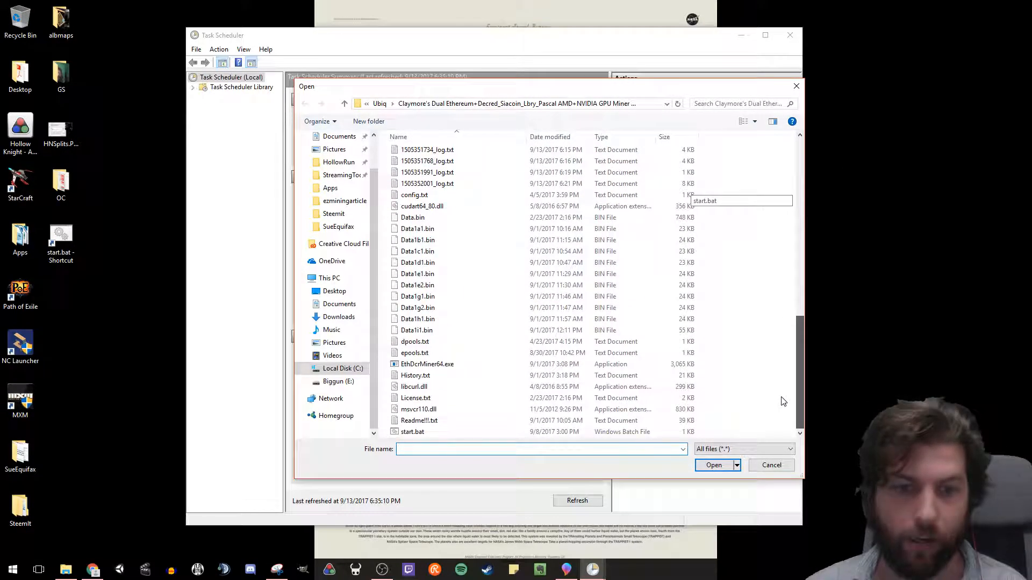
left_click(415, 434)
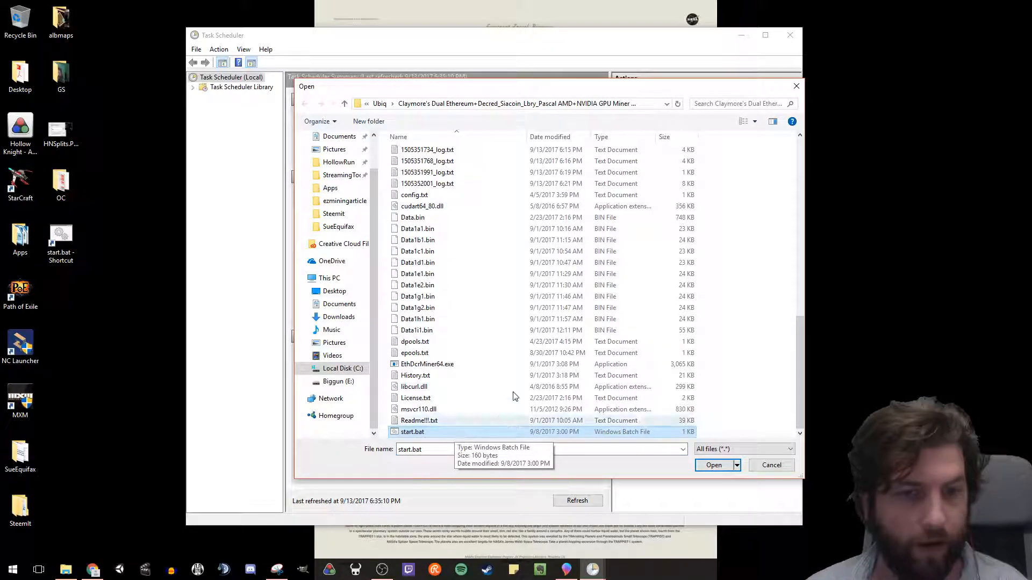
left_click(439, 366)
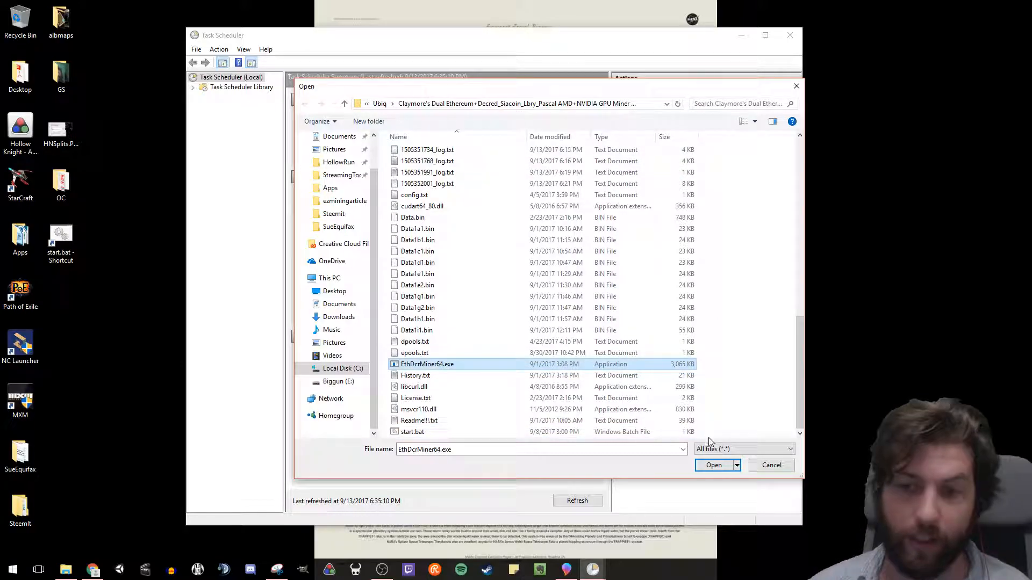
left_click(715, 467)
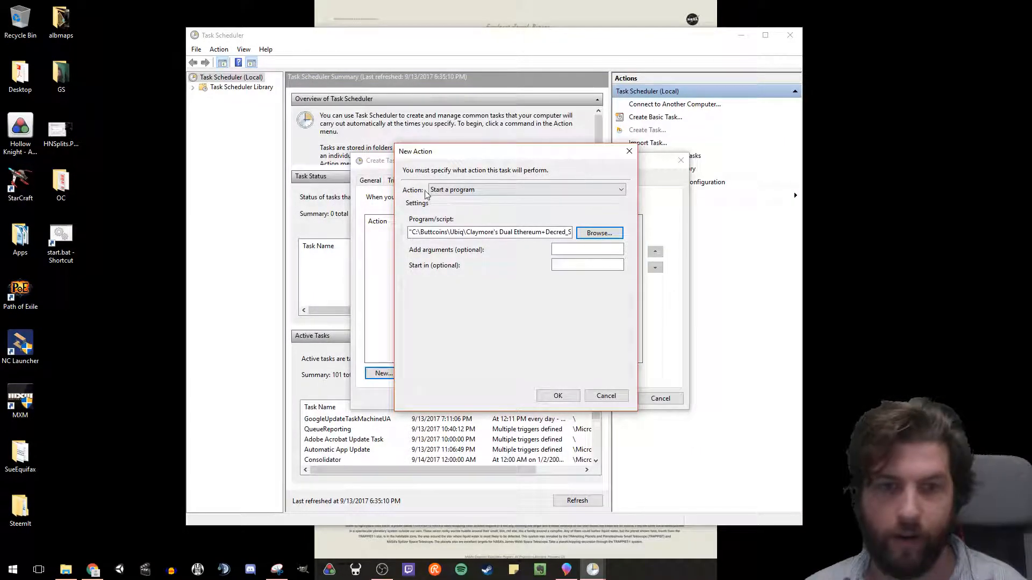
Step: Fill in the action's arguments with the copied miner options, ending in -eworker rig1 -nofee 1
left_click(573, 250)
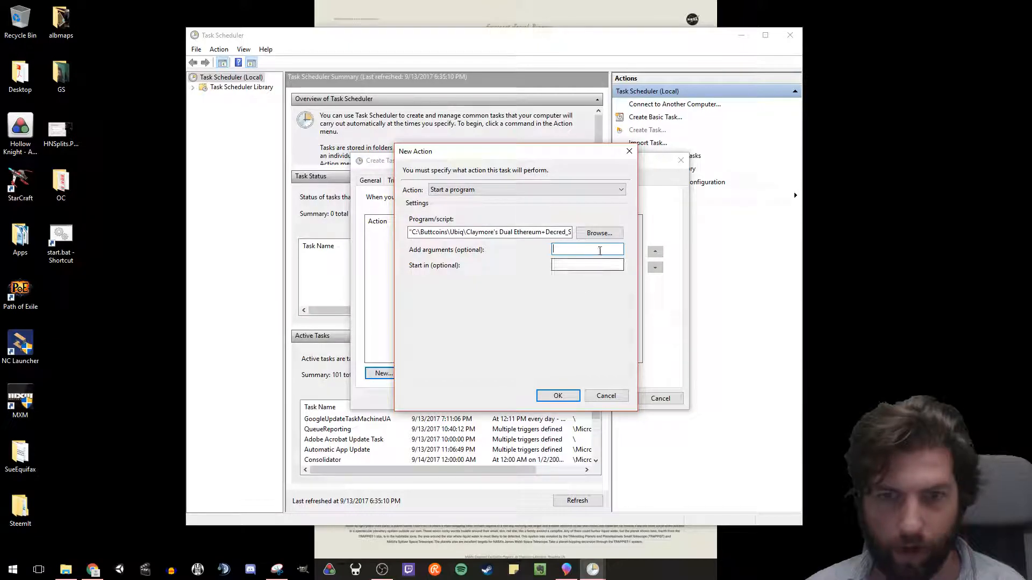
key("ctrl+v")
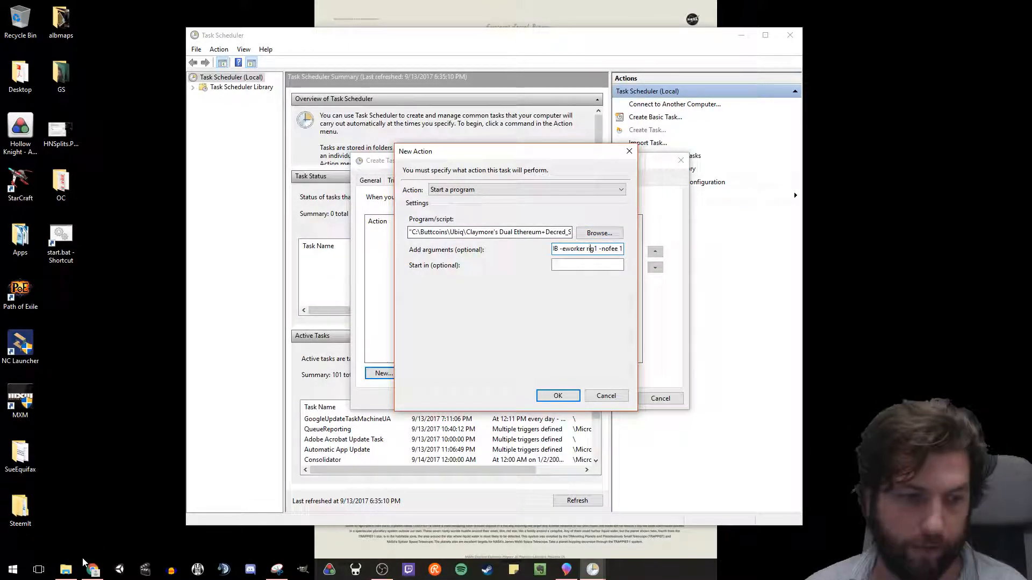
Step: Open start.bat for editing from the Claymore miner folder under Buttcoins\Ubiq on Local Disk (C:)
key("super+e")
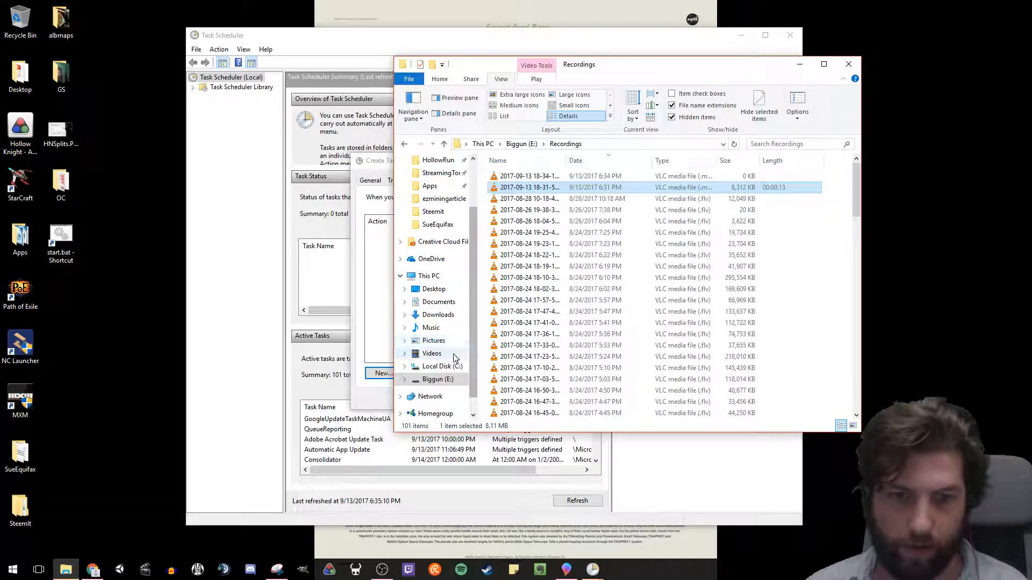
left_click(443, 371)
double_click(513, 233)
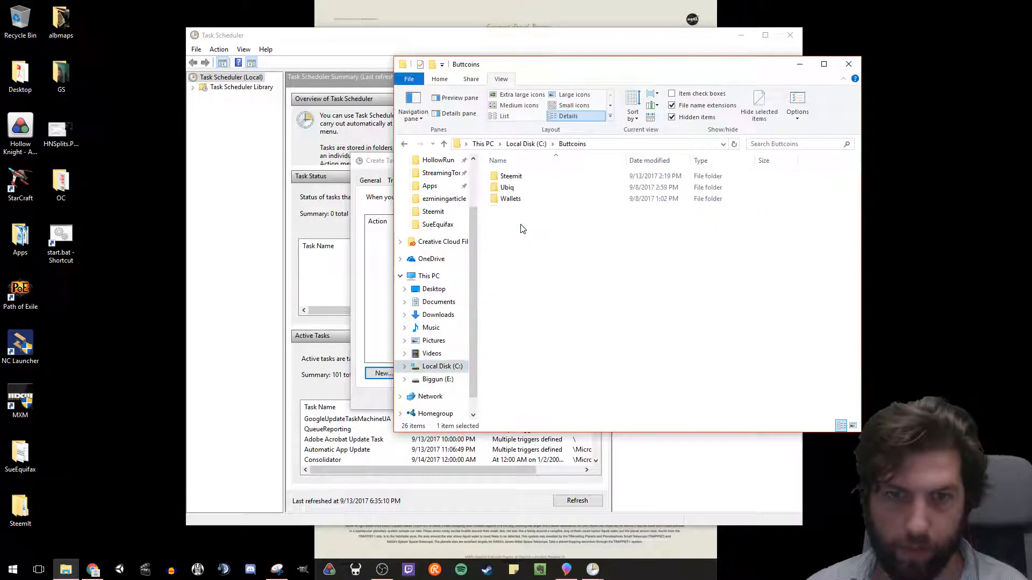
double_click(508, 188)
double_click(524, 176)
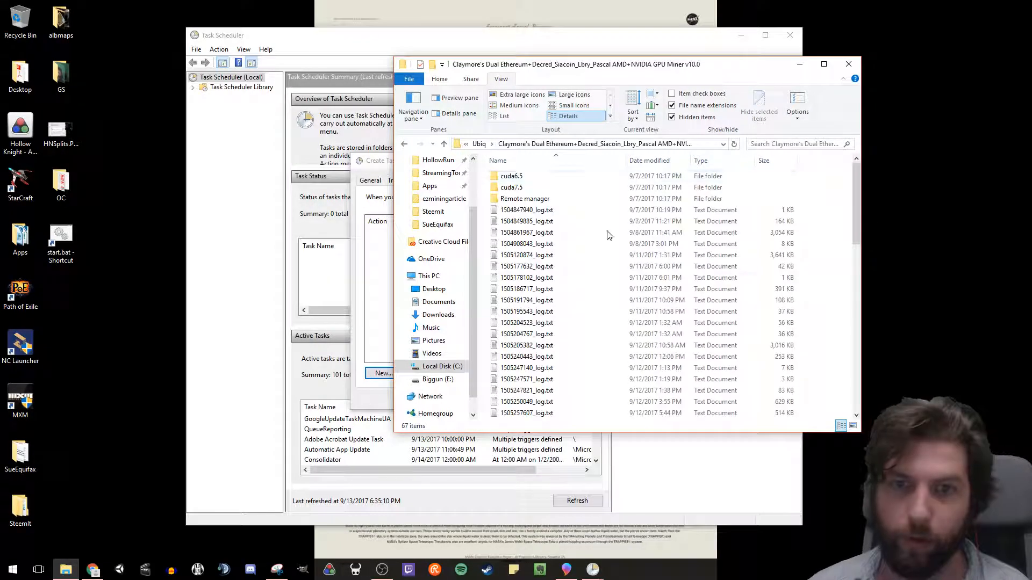
left_click_drag(851, 208, 862, 344)
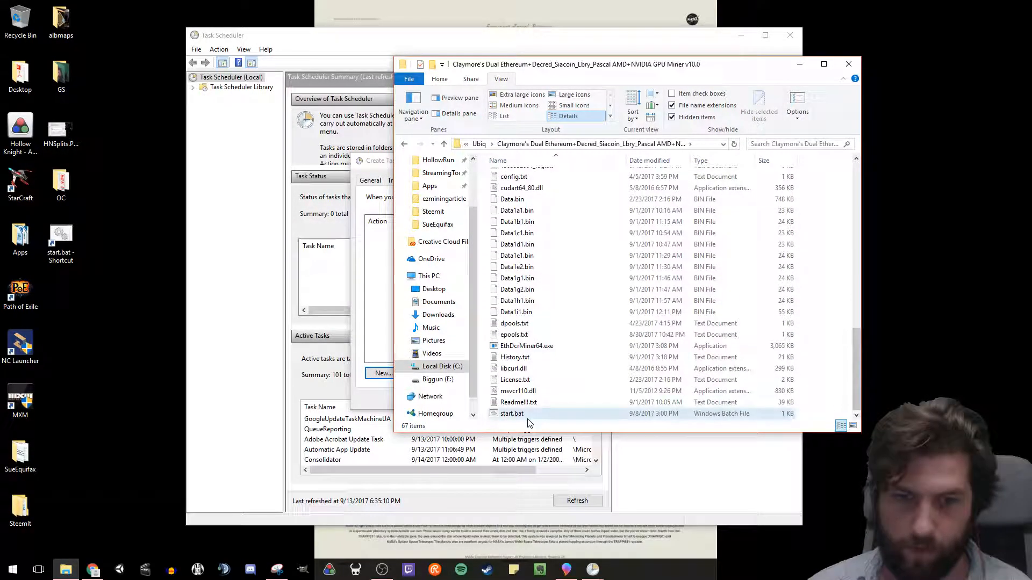
right_click(529, 414)
left_click(583, 243)
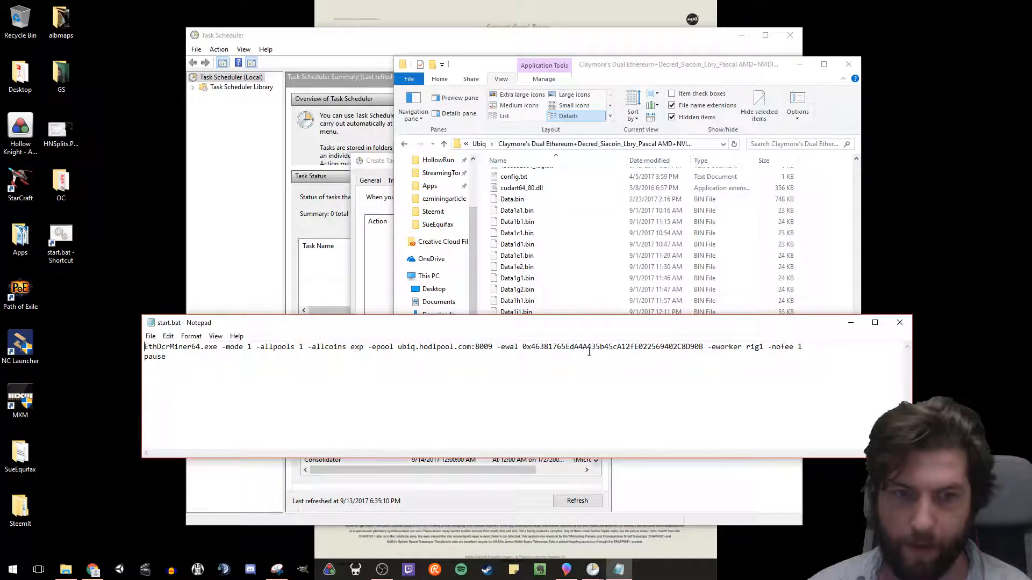
Step: Select the miner arguments in start.bat that follow EthDcrMiner64.exe, from -mode 1 through -nofee 1
left_click_drag(826, 354, 130, 350)
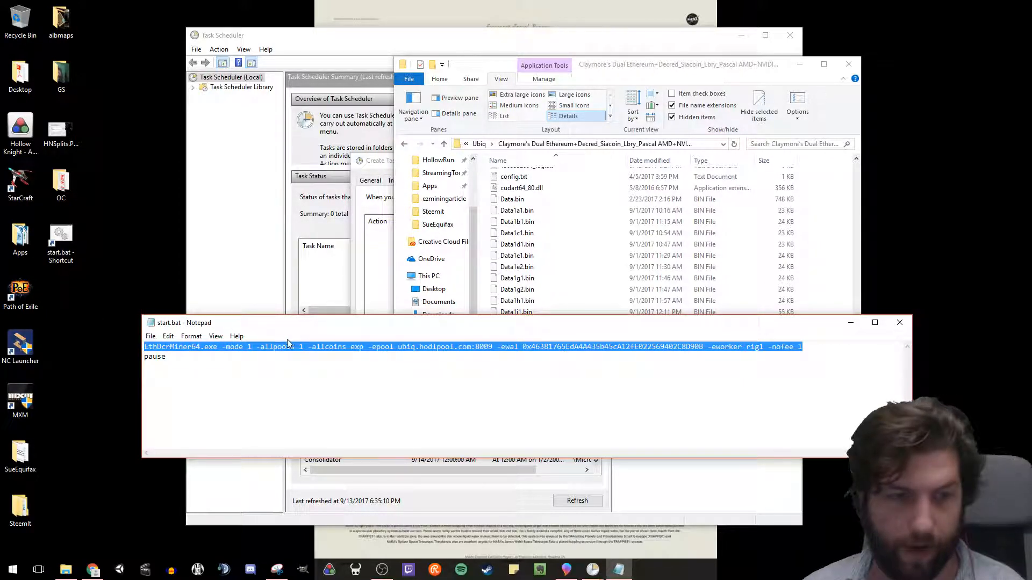
right_click(247, 350)
left_click(225, 347)
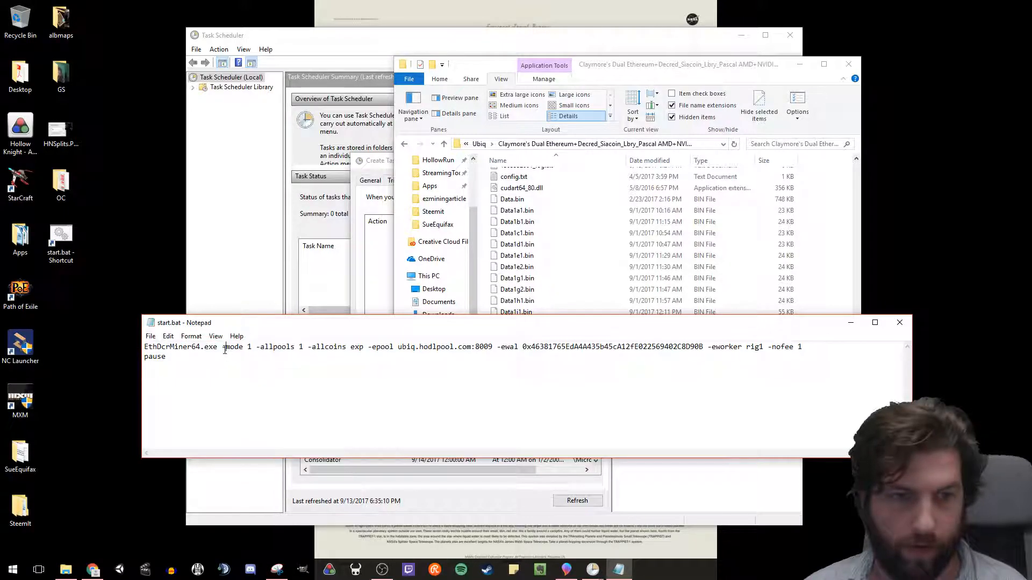
left_click_drag(889, 345, 227, 348)
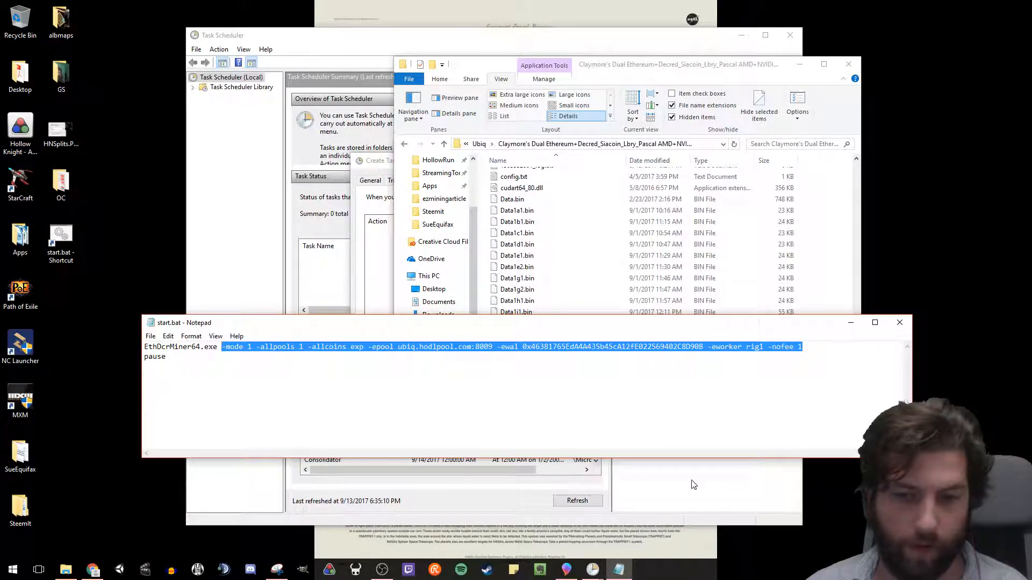
Step: Return to the new action in Task Scheduler, check that its arguments start with -mode 1, and confirm the action
mouse_move(592, 569)
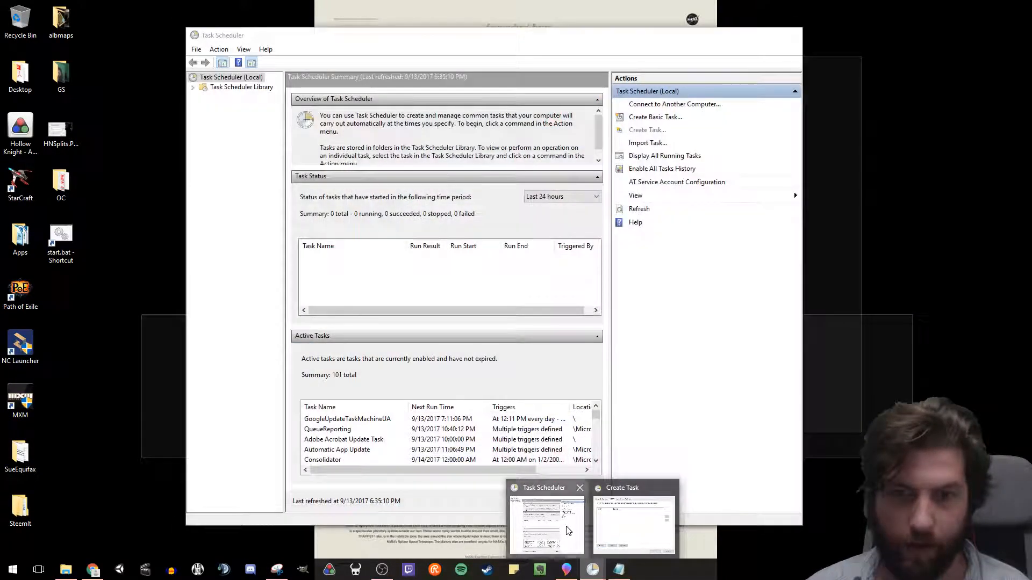
left_click(569, 531)
double_click(575, 248)
left_click(564, 249)
double_click(557, 249)
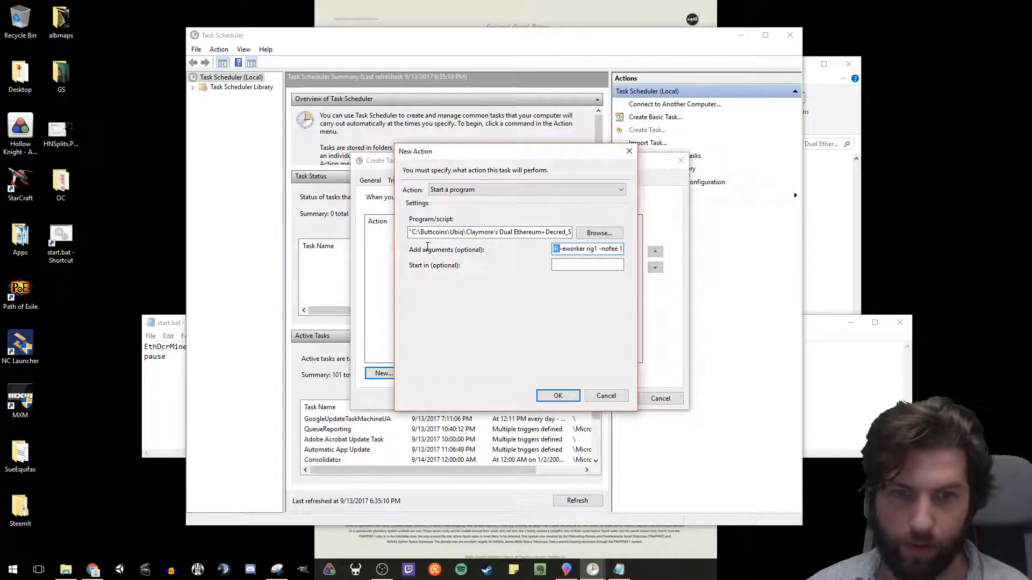
left_click_drag(565, 248, 420, 240)
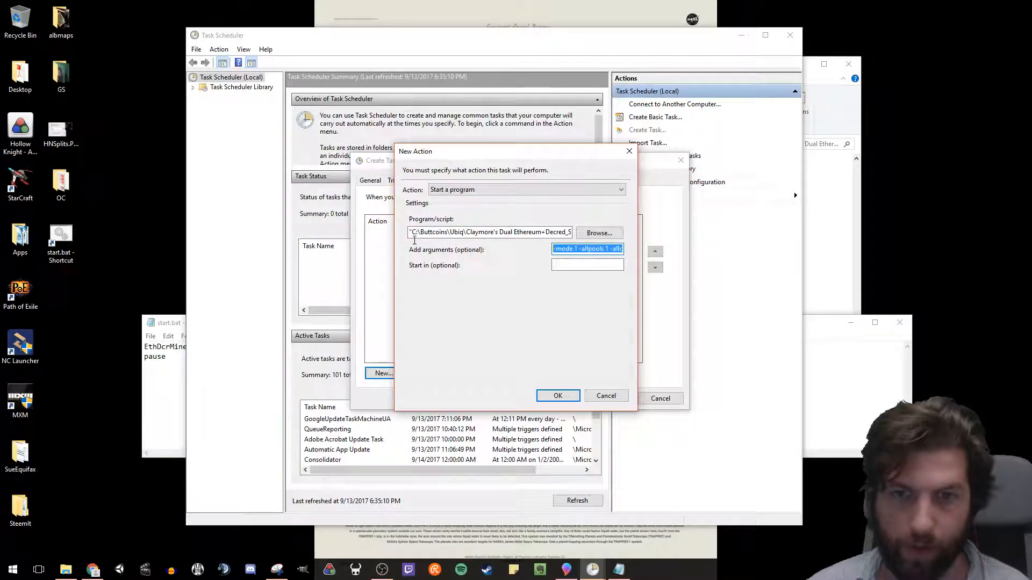
left_click(556, 248)
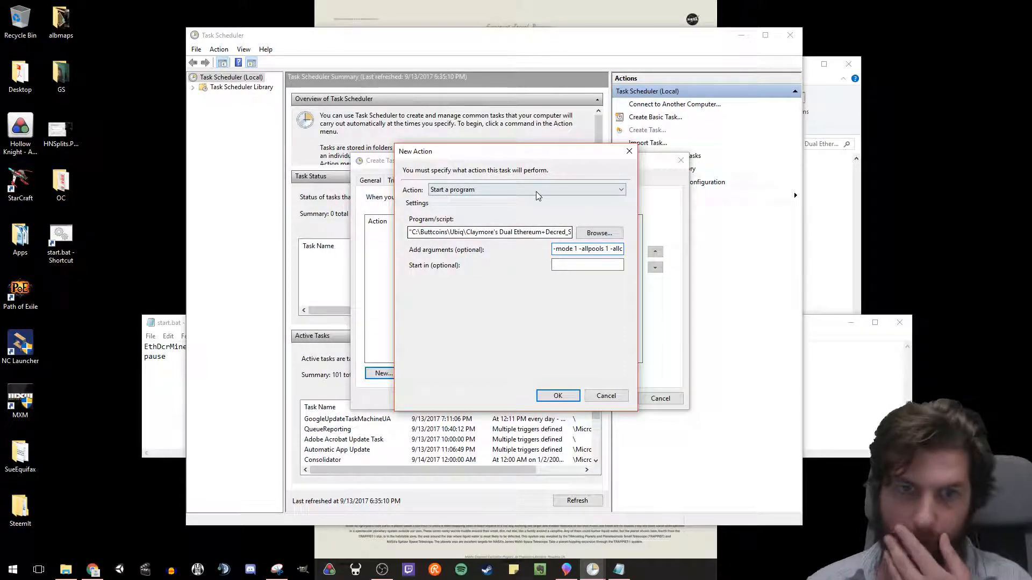
left_click(575, 397)
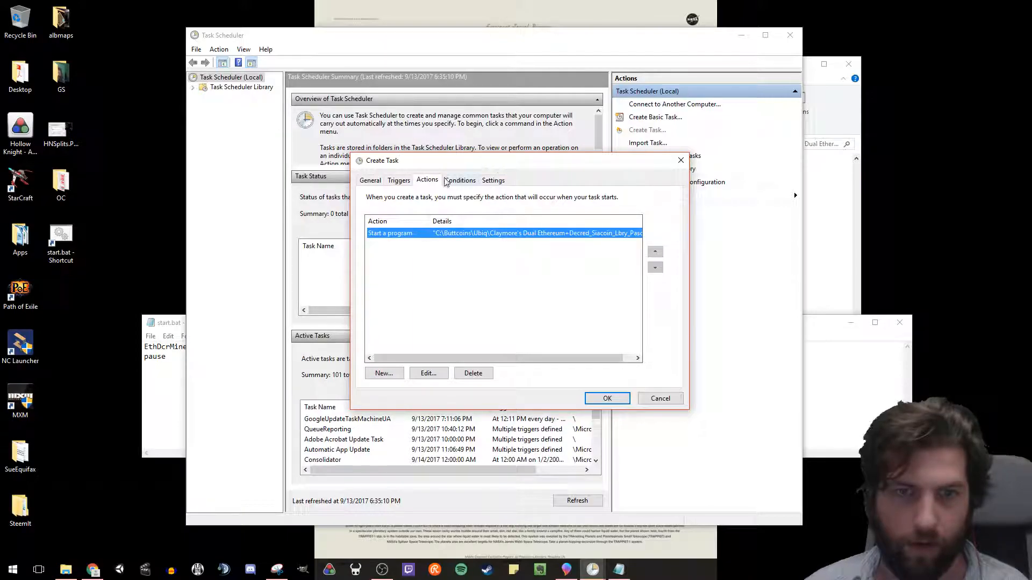
Step: Make the task start only if the computer is idle for 1 minute, with the wait for idle set to Do not wait
left_click(462, 181)
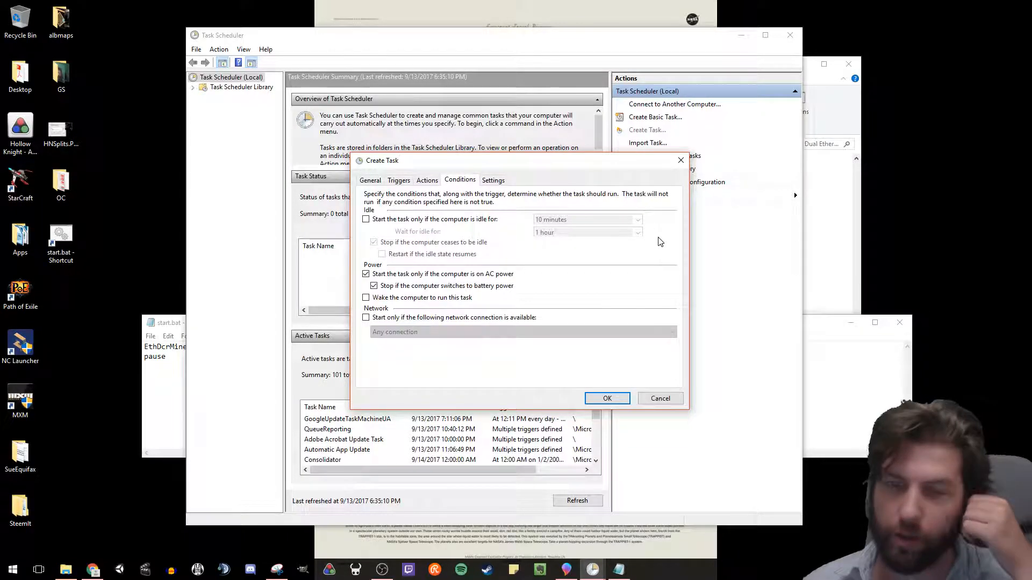
left_click(389, 220)
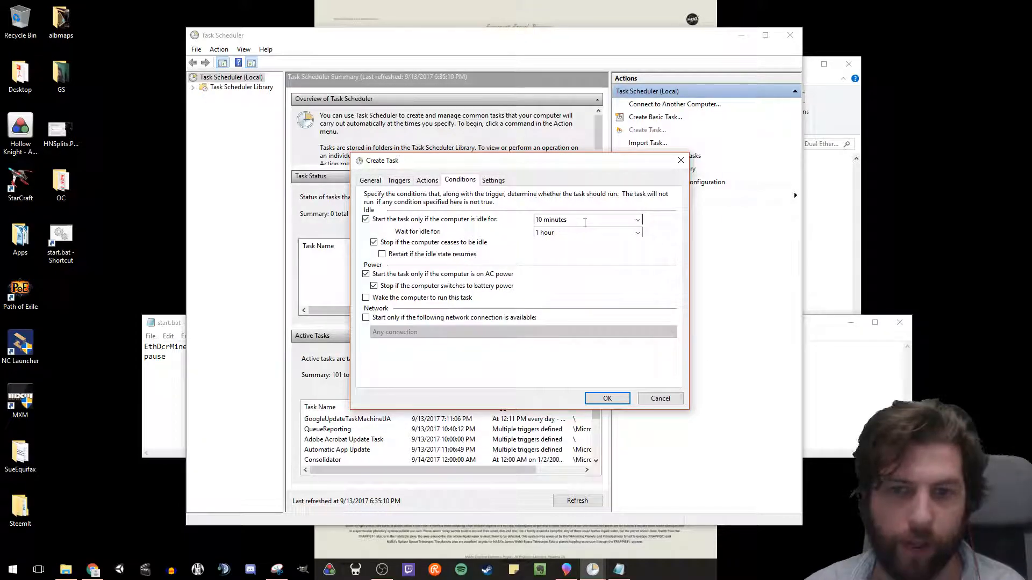
left_click(638, 219)
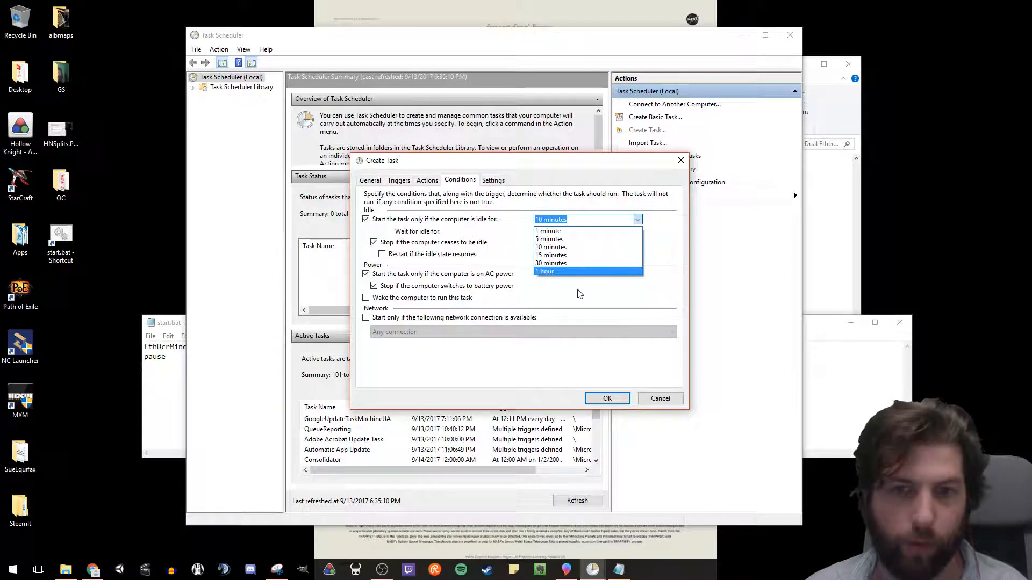
left_click(593, 233)
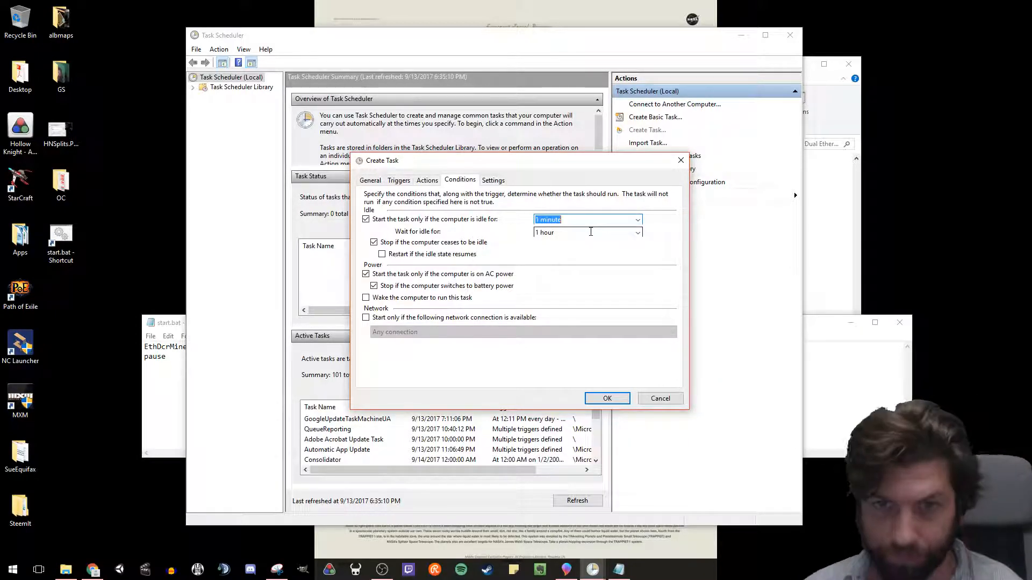
left_click(637, 232)
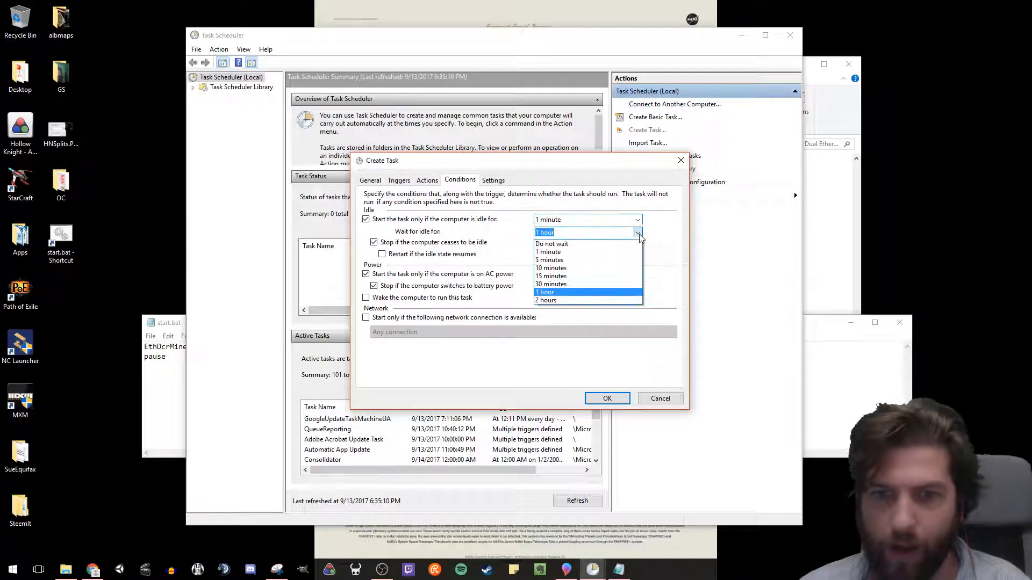
left_click(605, 244)
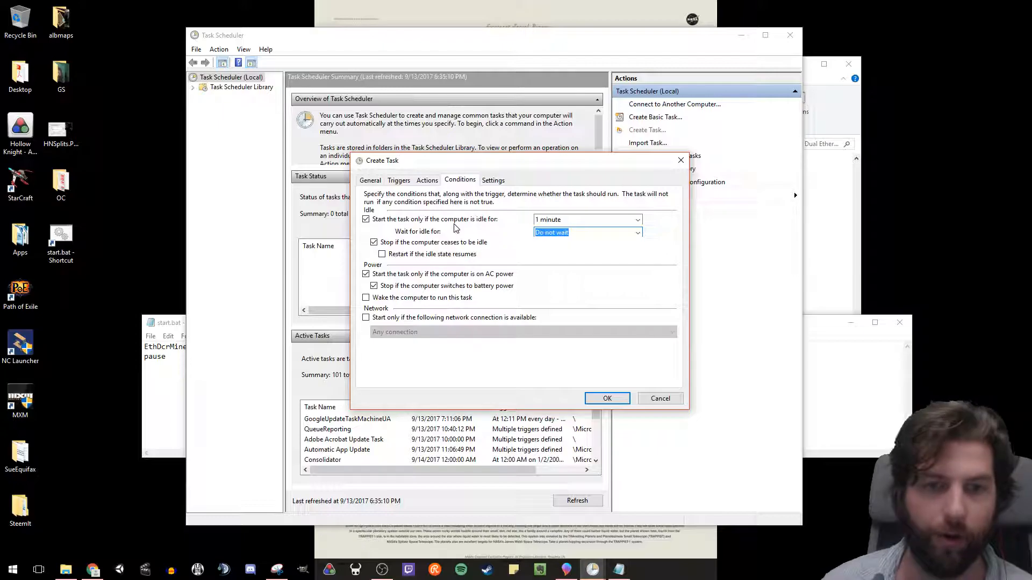
Step: Disable stopping when the computer ceases to be idle and the requirement for AC power
left_click(391, 243)
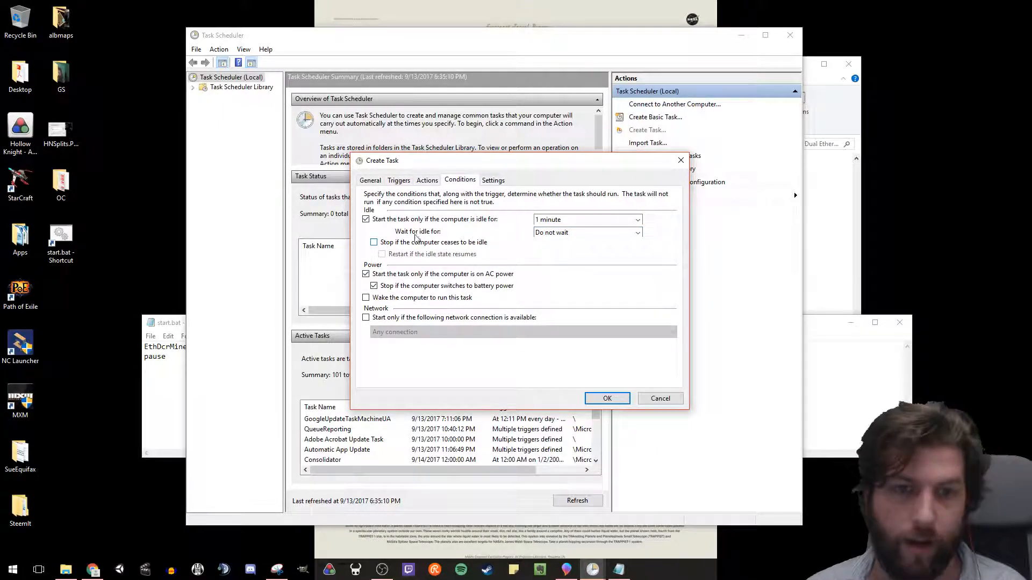
left_click(410, 275)
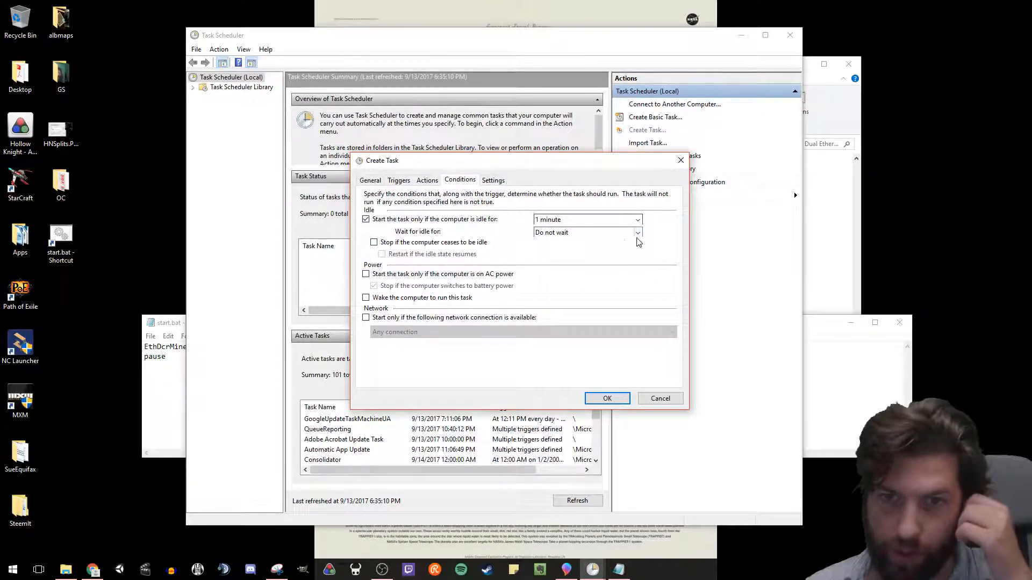
left_click(637, 220)
left_click(637, 220)
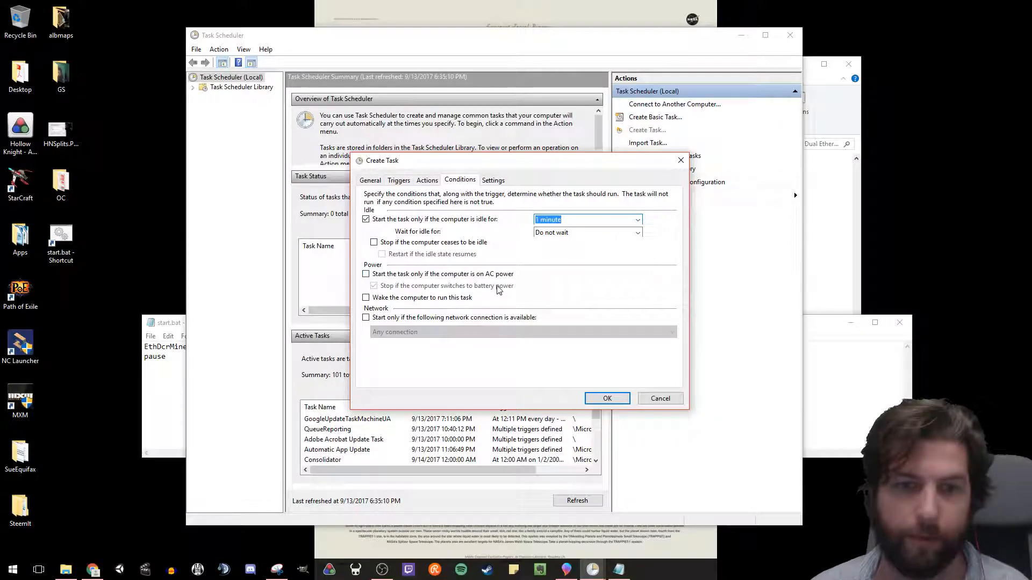
Step: Set the rule for an already running task to "Do not start a new instance"
left_click(500, 183)
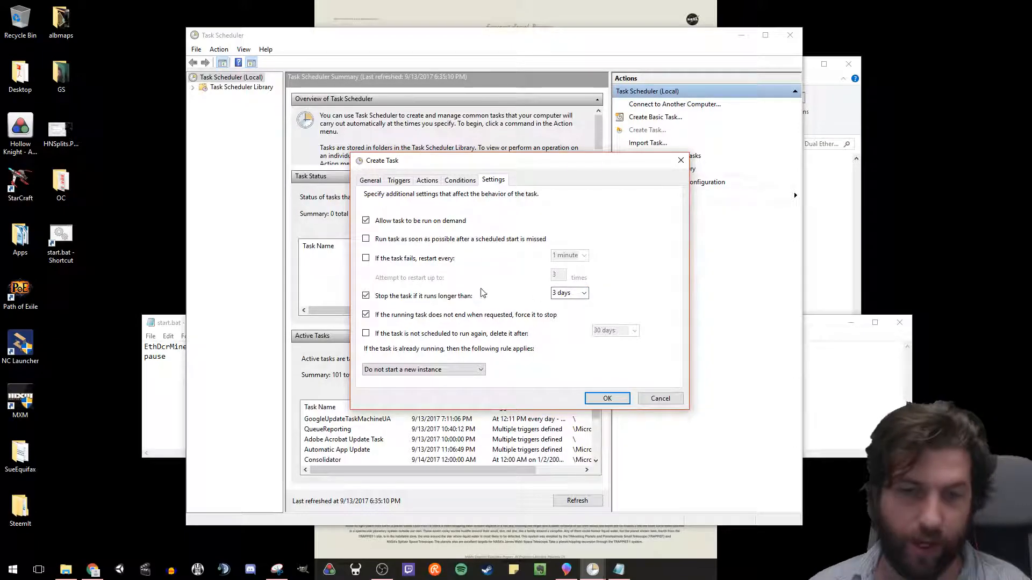
left_click(438, 370)
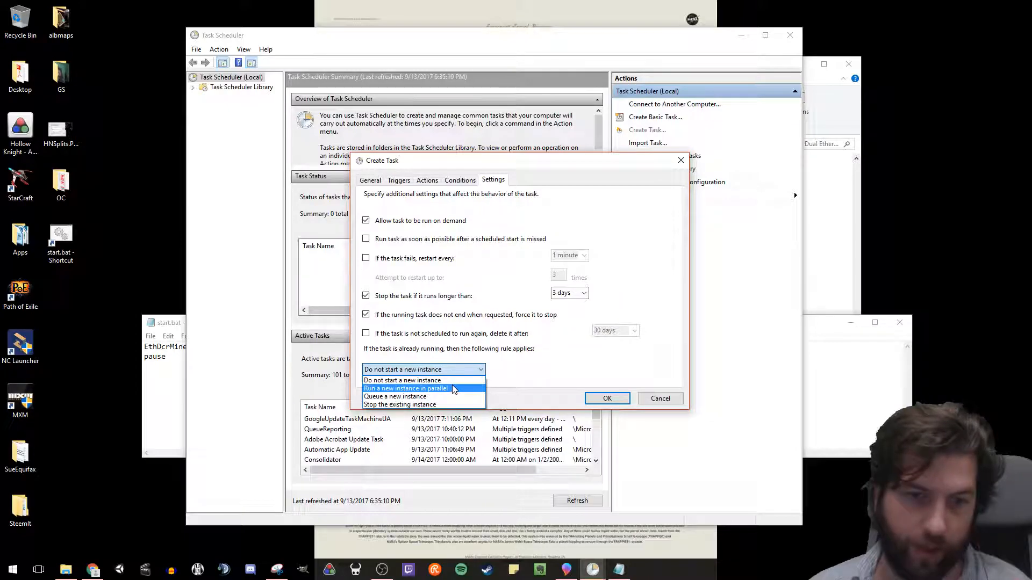
left_click(454, 381)
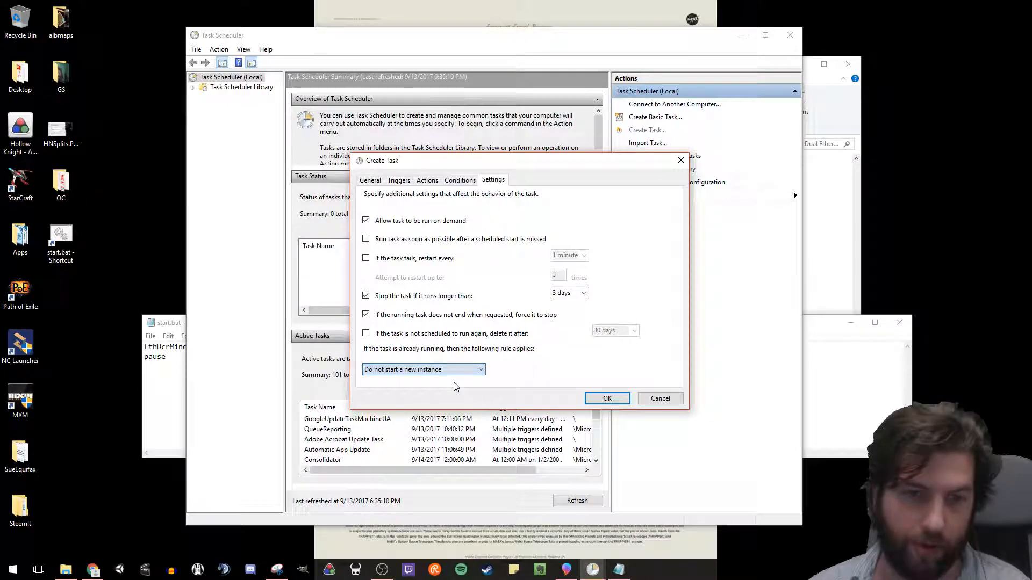
Step: Submit the task, enter the account password in the credentials prompt, and close the Create Task dialog
left_click(608, 399)
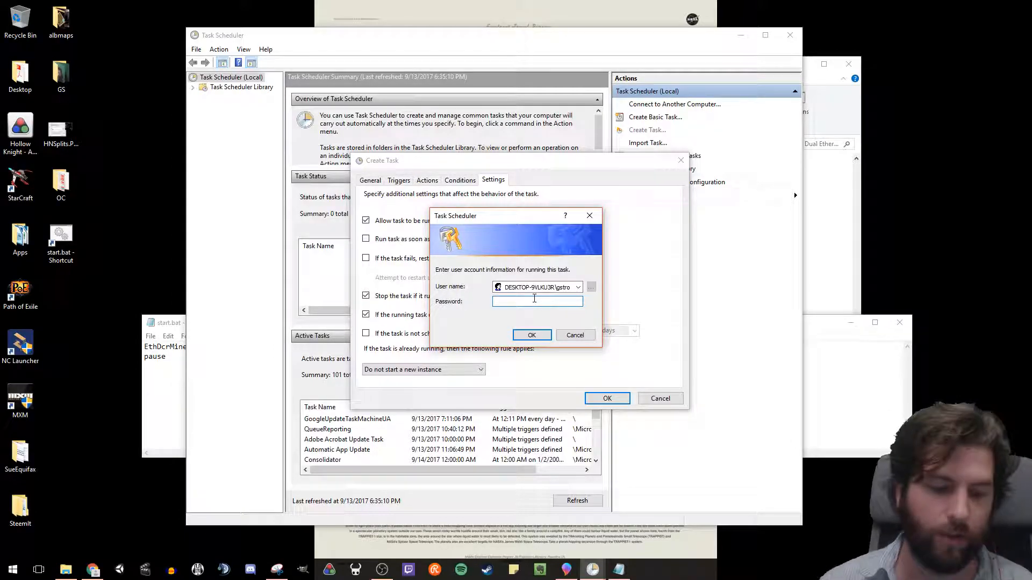
type("•••••••••••••••••••")
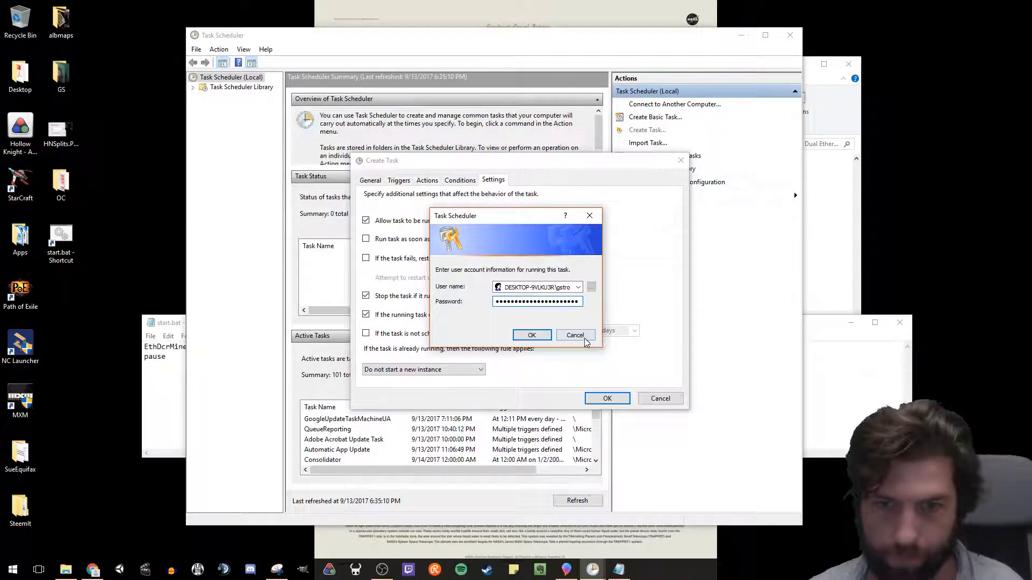
left_click(532, 335)
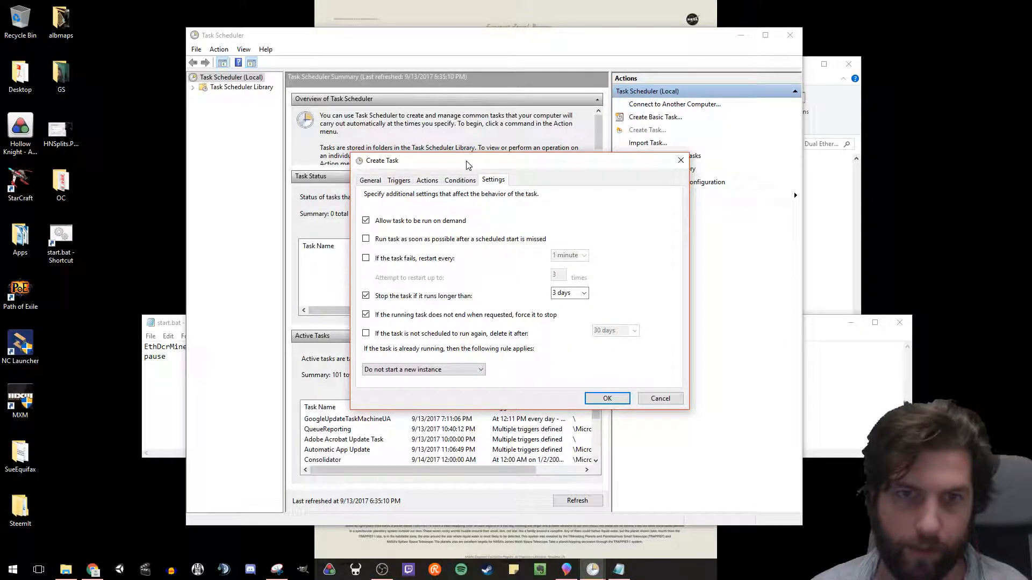
left_click(681, 160)
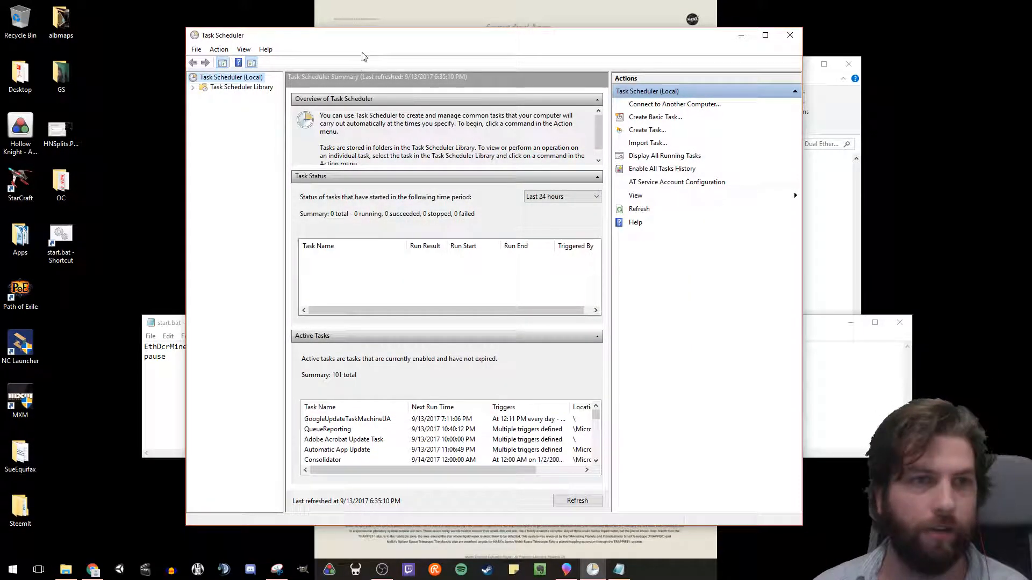
Step: Open the Task Scheduler Library and select the existing "Ubiq mining on idle" task to view its details
mouse_move(361, 31)
left_mouse_down()
mouse_move(449, 51)
mouse_move(376, 35)
left_mouse_up()
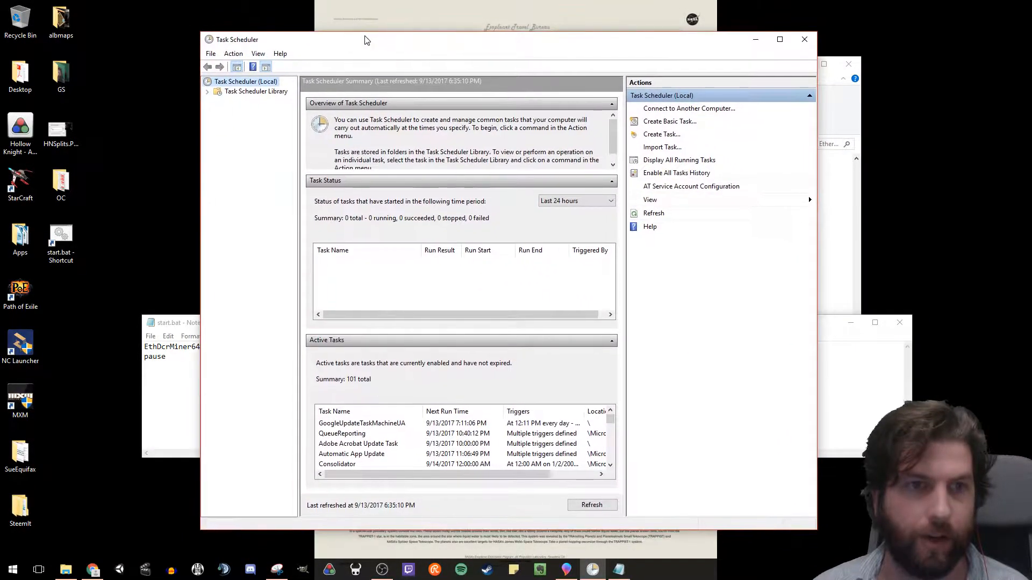
left_click(243, 93)
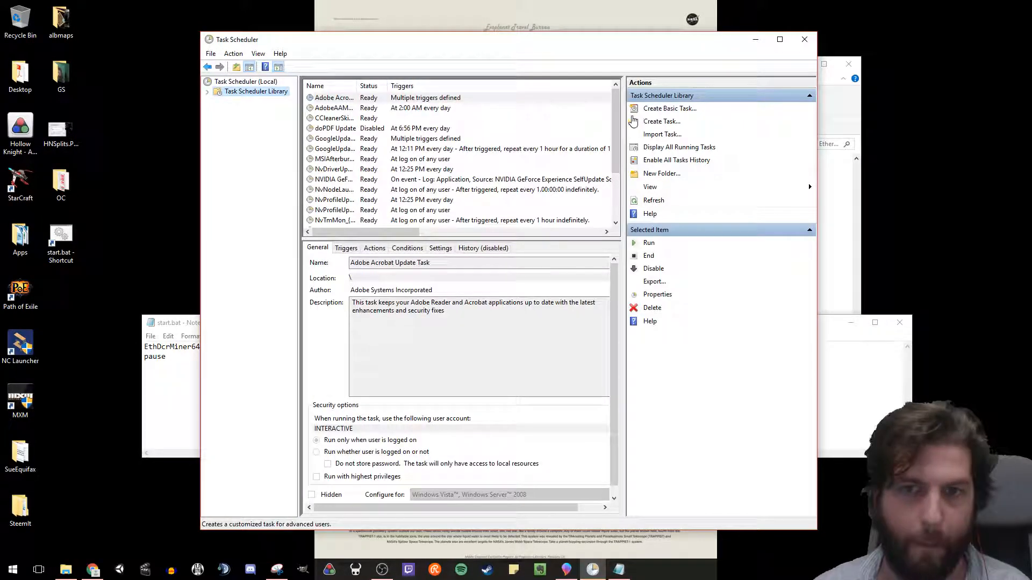
scroll(417, 139, "down", 3)
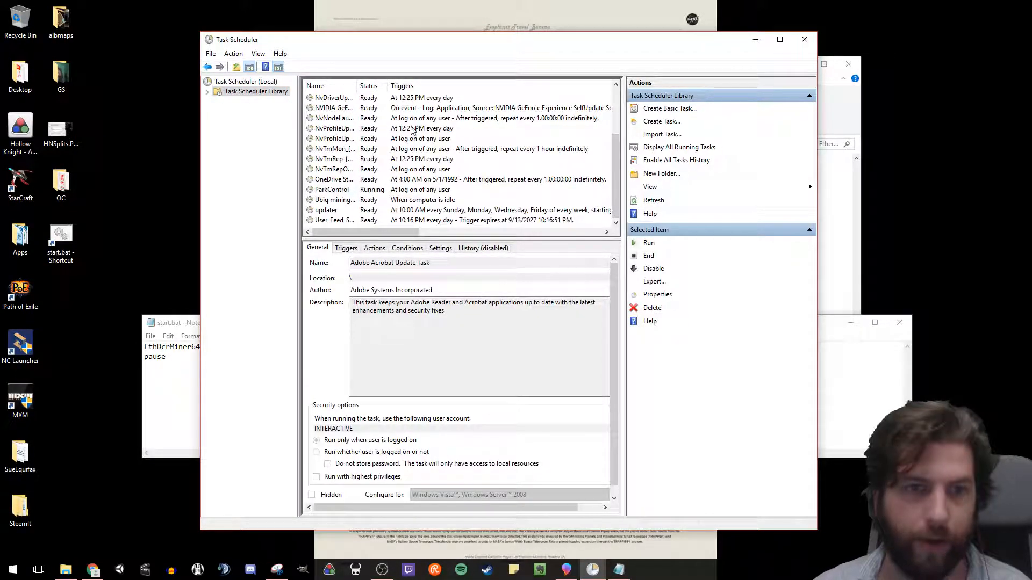
left_click(329, 203)
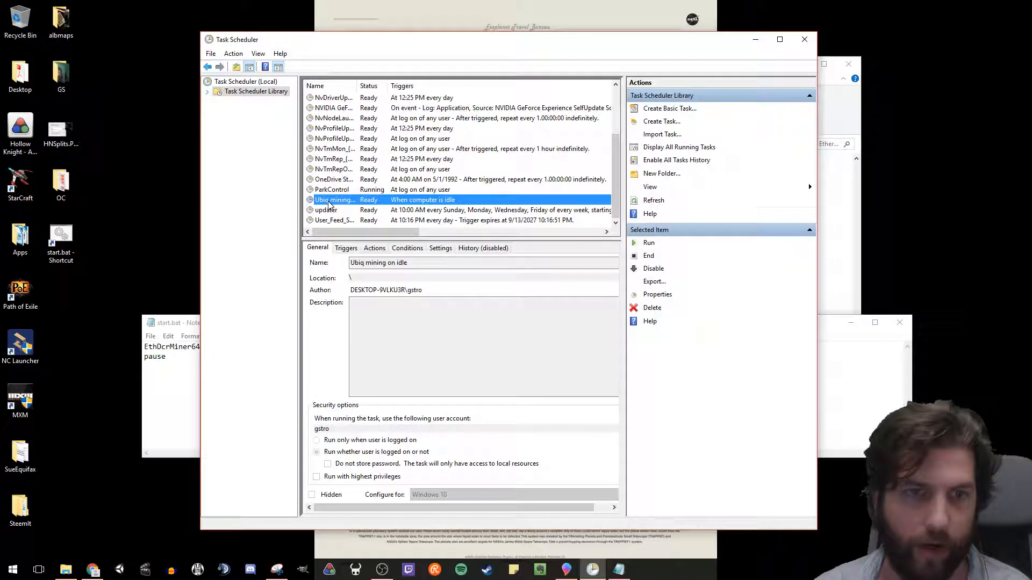
Step: Review the triggers, actions, settings and history in the "Ubiq mining on idle" task's properties and close them without changes
double_click(329, 206)
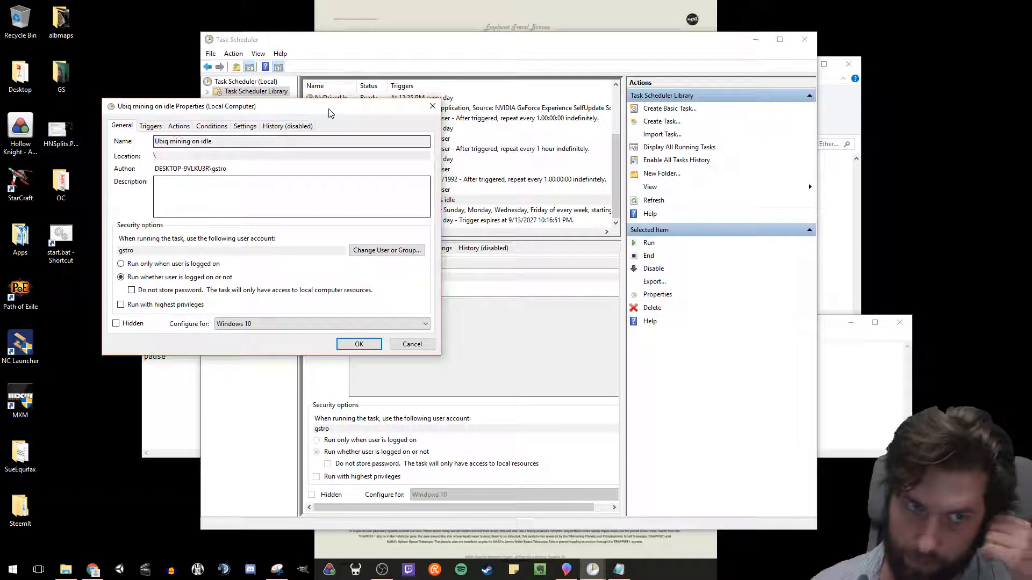
left_click_drag(330, 113, 398, 141)
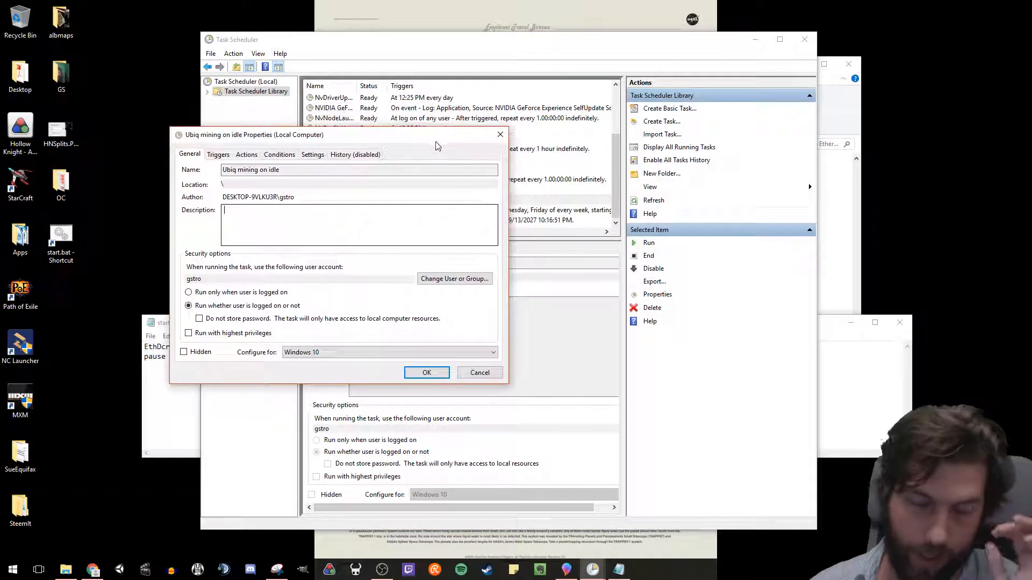
left_click(227, 156)
left_click(247, 155)
left_click(313, 154)
left_click(355, 154)
left_click(500, 134)
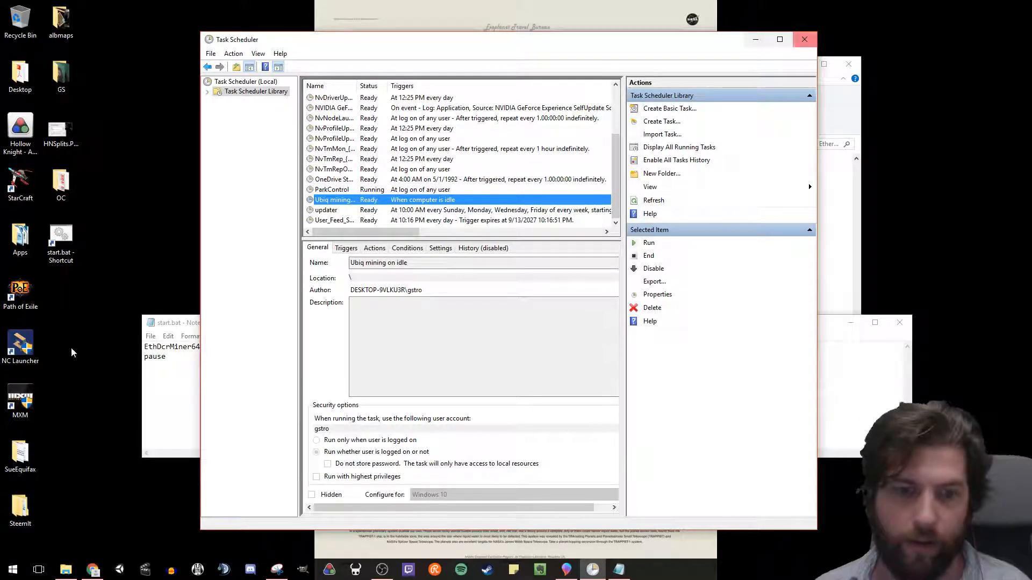
Step: Switch to File Explorer, test-run start.bat from the Claymore miner folder with the folder window minimized, and stop the running miner
left_click(66, 570)
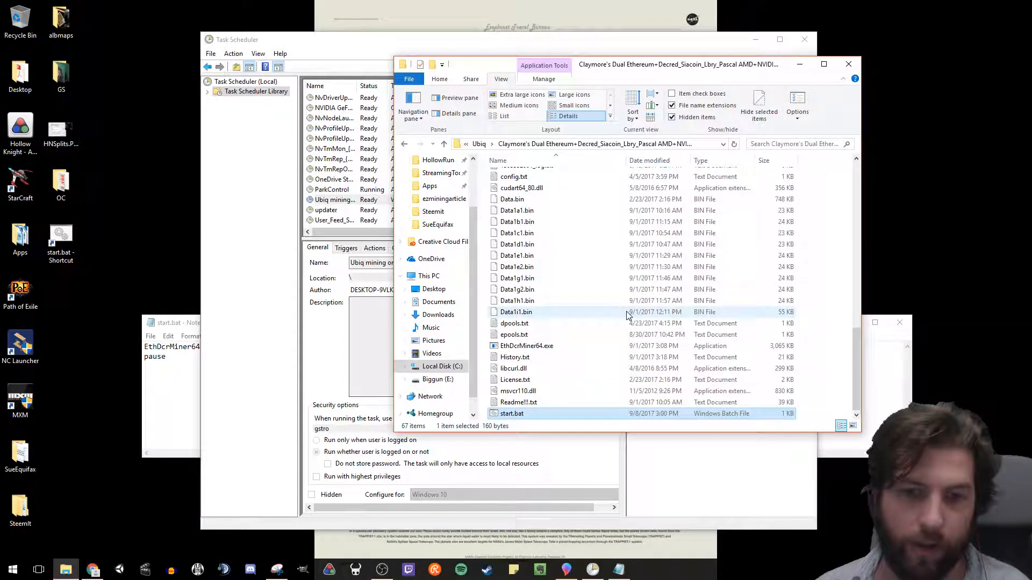
double_click(524, 418)
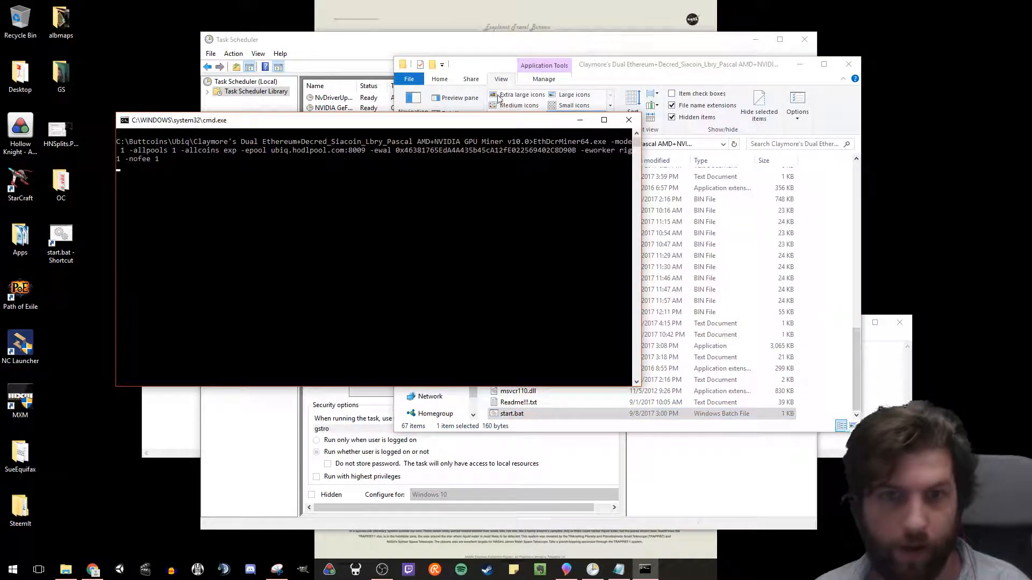
left_click(800, 65)
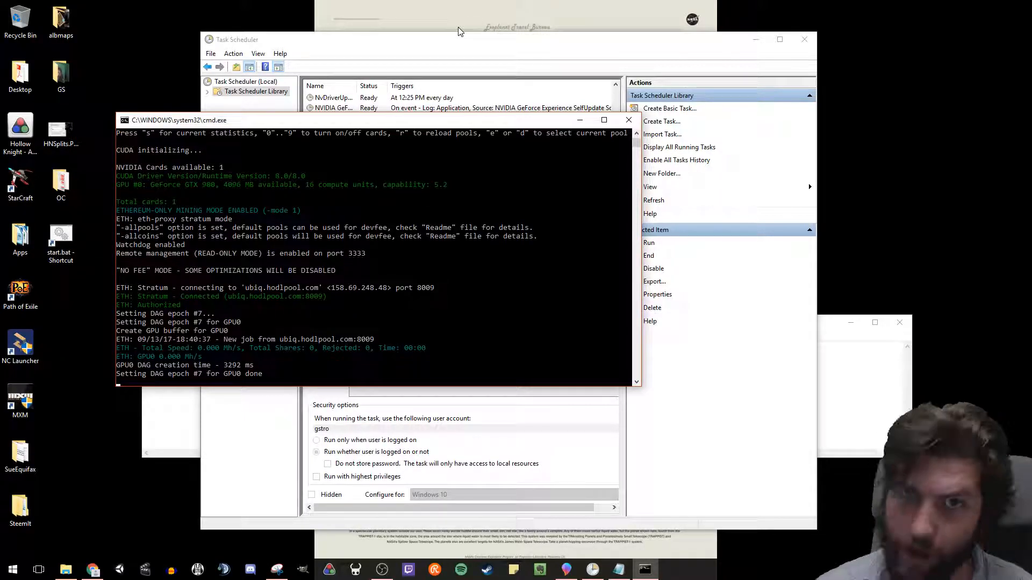
key("ctrl+c")
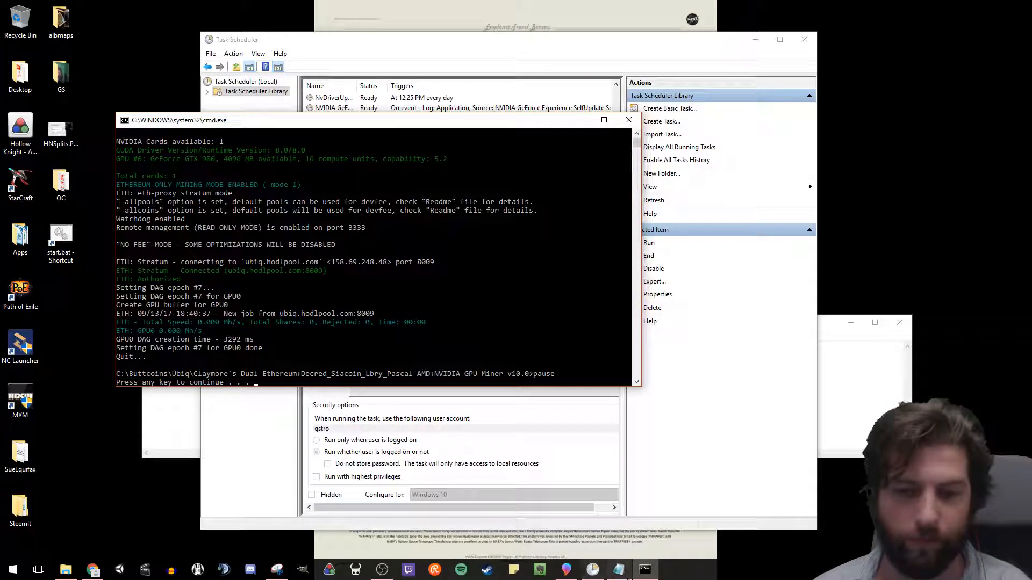
left_click(382, 571)
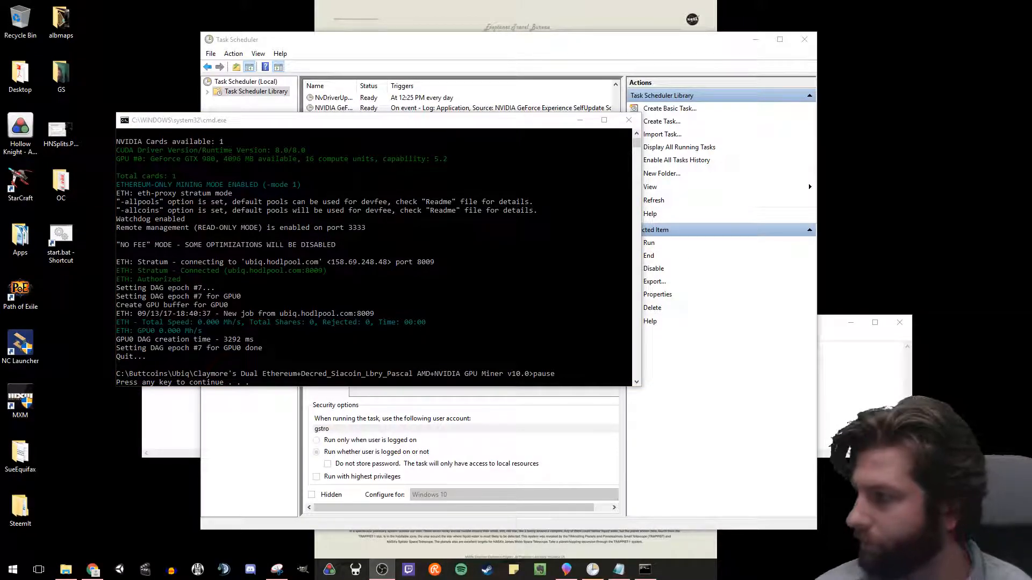